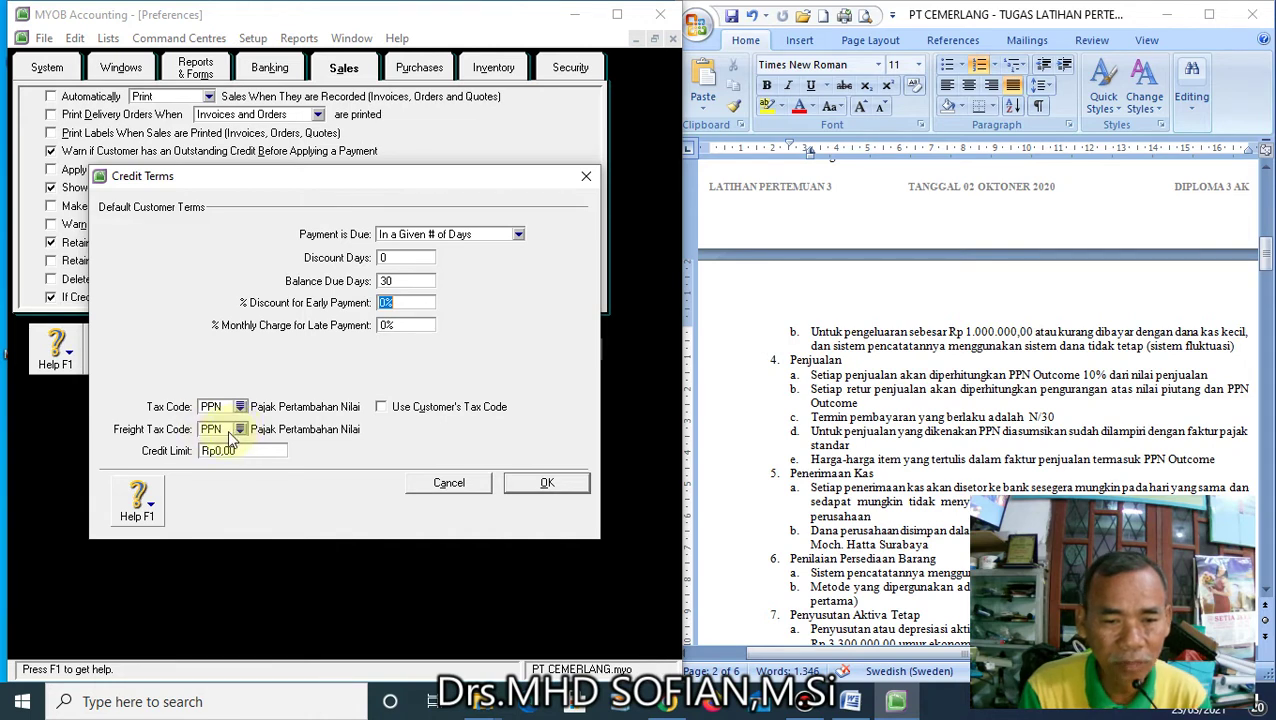
# - Set the default customer terms' freight tax code to N-T (Non-Taxable) and save the credit terms
pyautogui.click(239, 430)
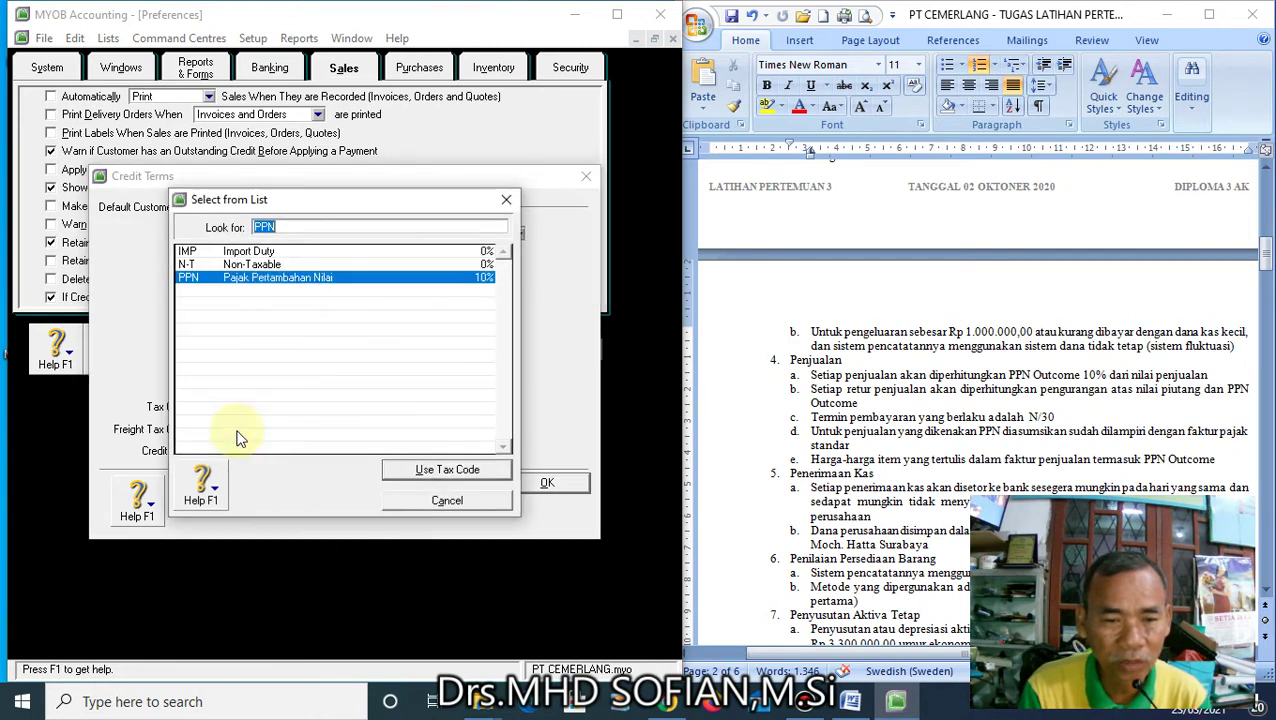
pyautogui.doubleClick(240, 265)
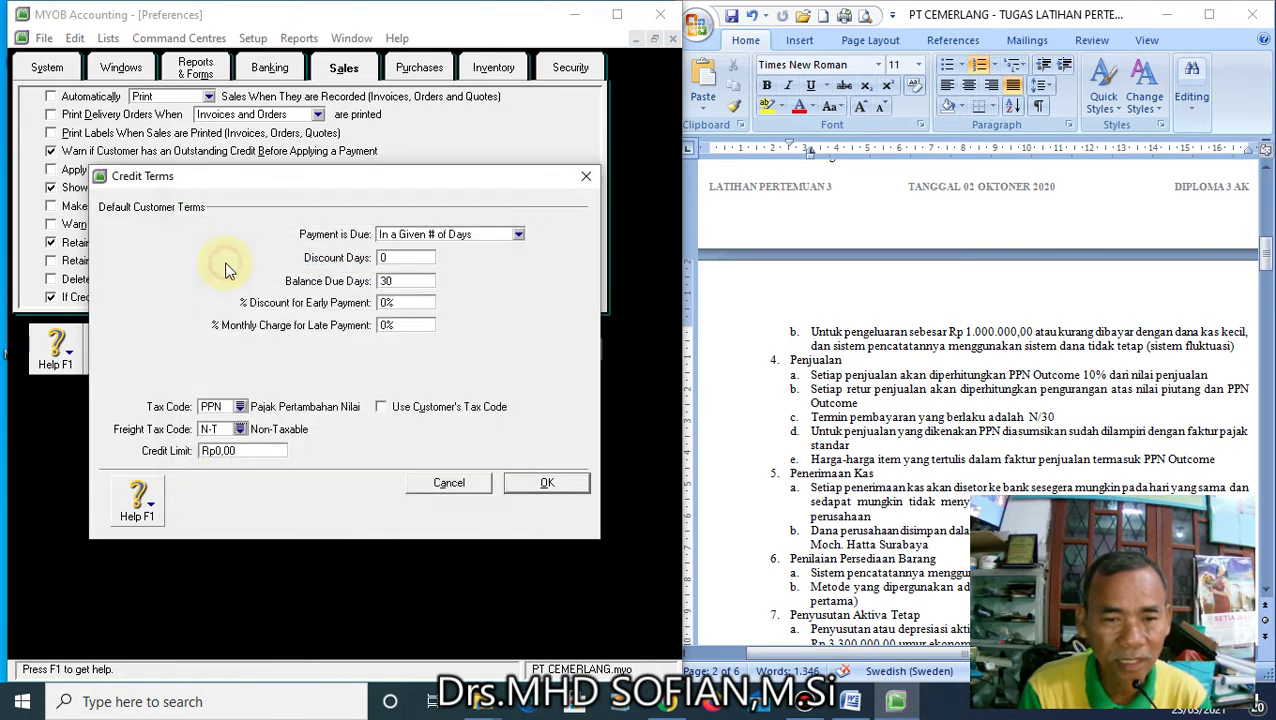
pyautogui.click(540, 485)
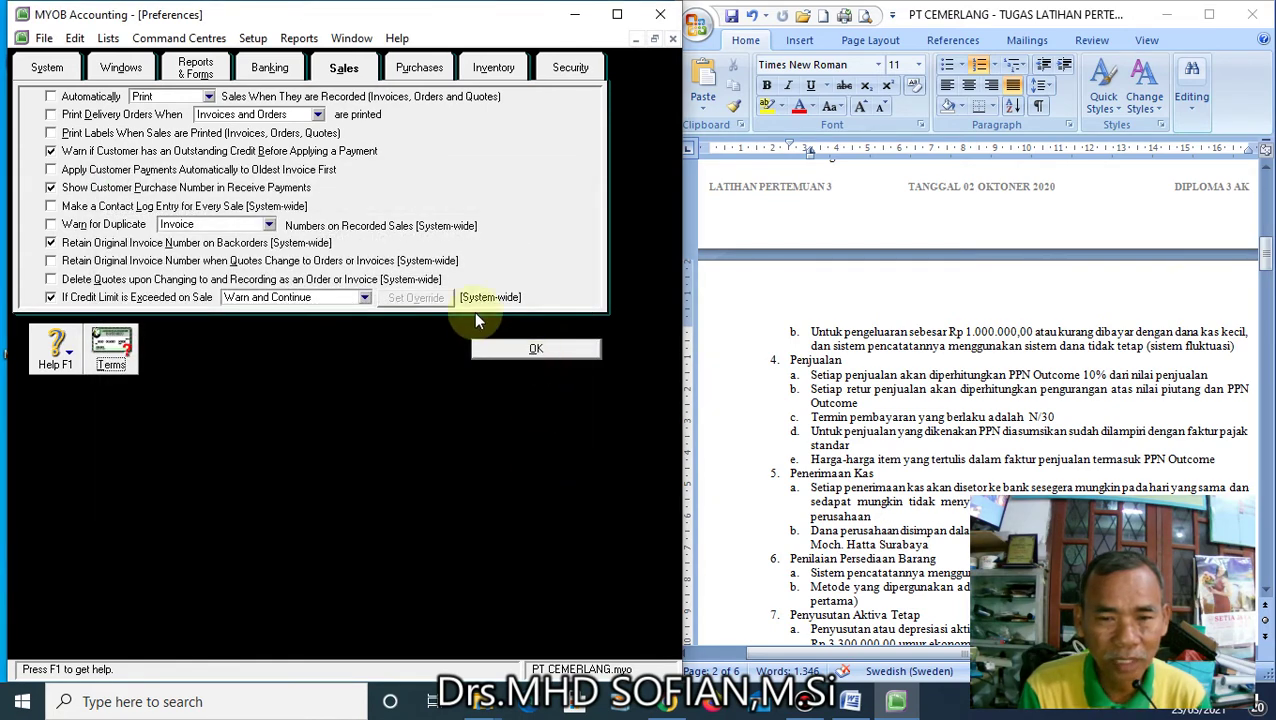
# - In the default supplier credit terms, make payment due in a given number of days with 30 balance due days
pyautogui.click(413, 73)
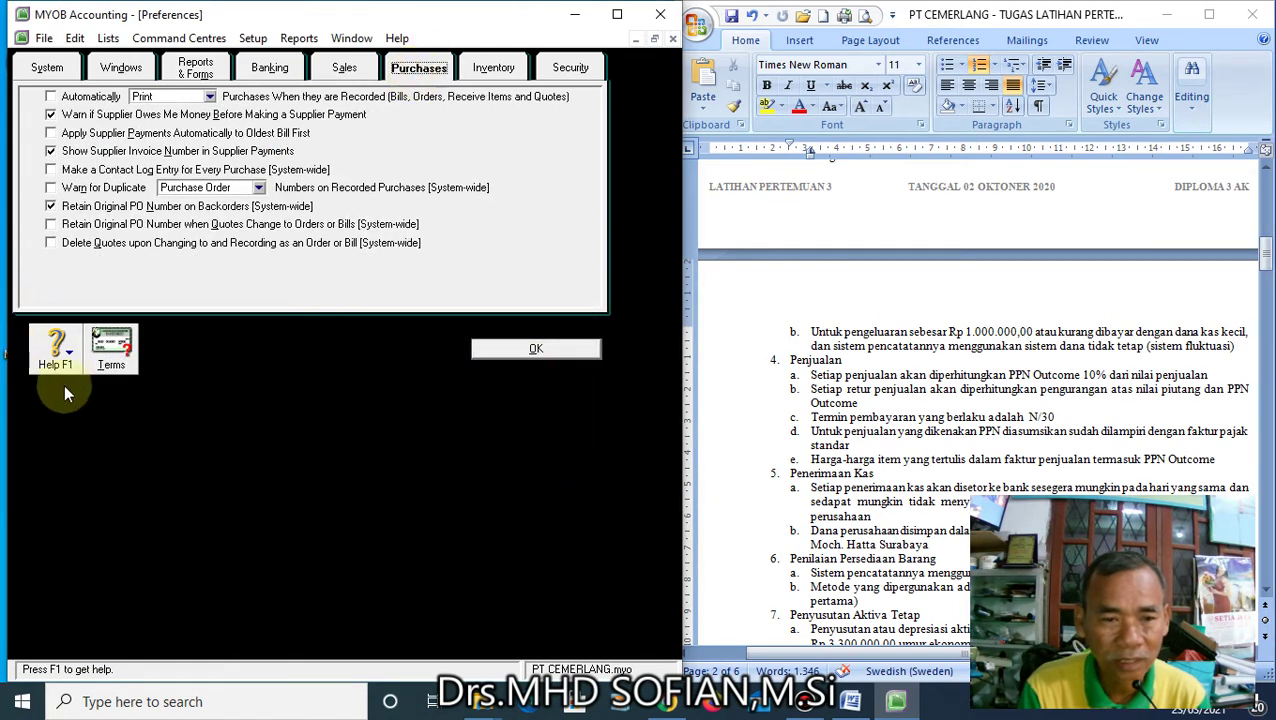
pyautogui.click(110, 358)
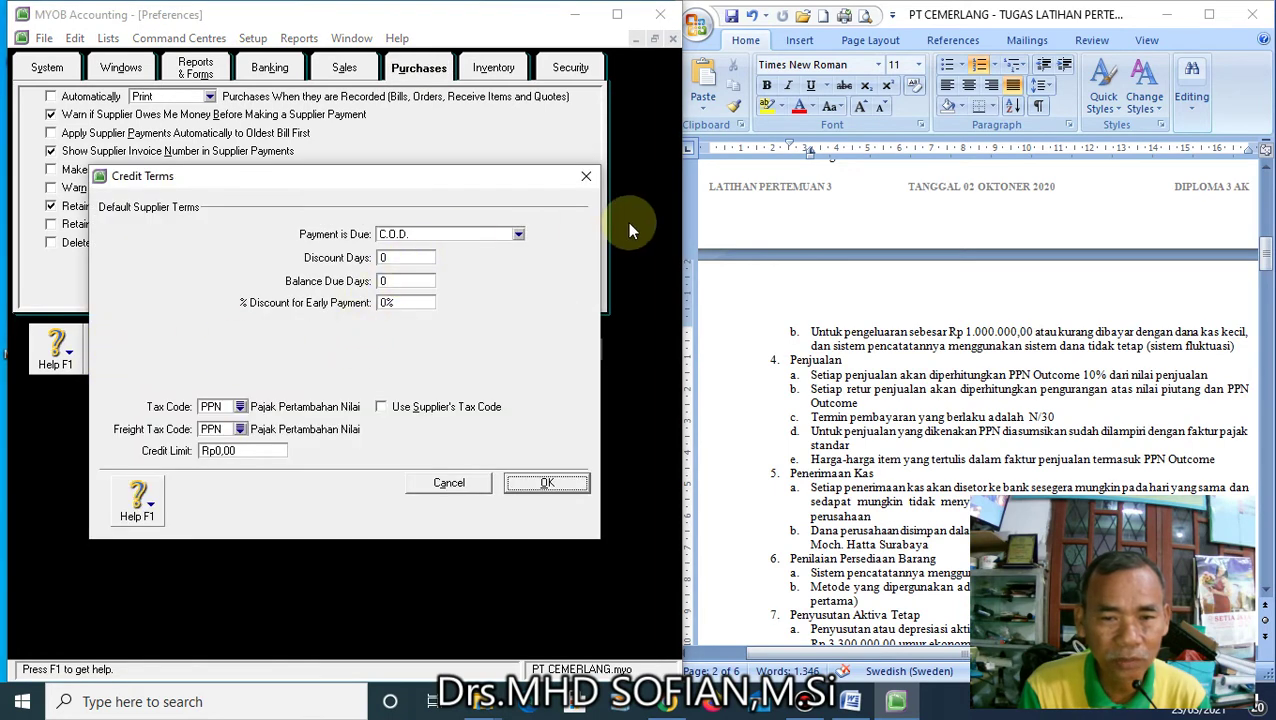
pyautogui.click(519, 234)
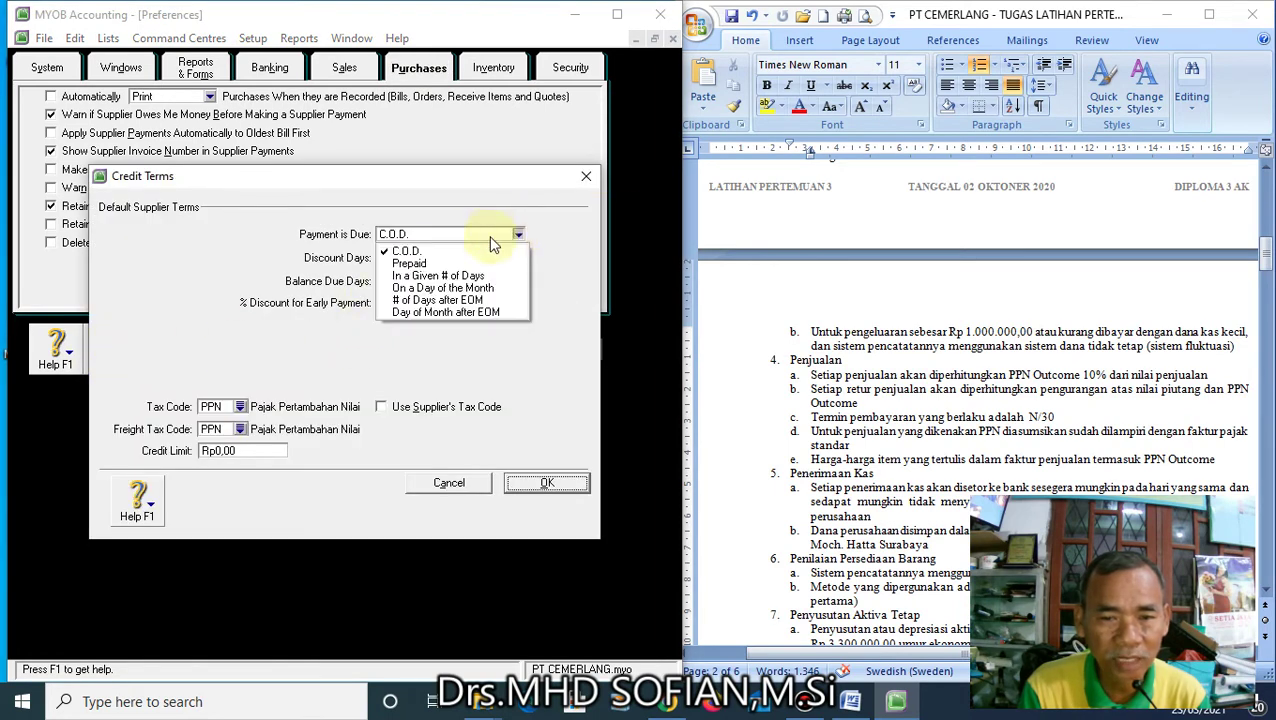
pyautogui.click(432, 275)
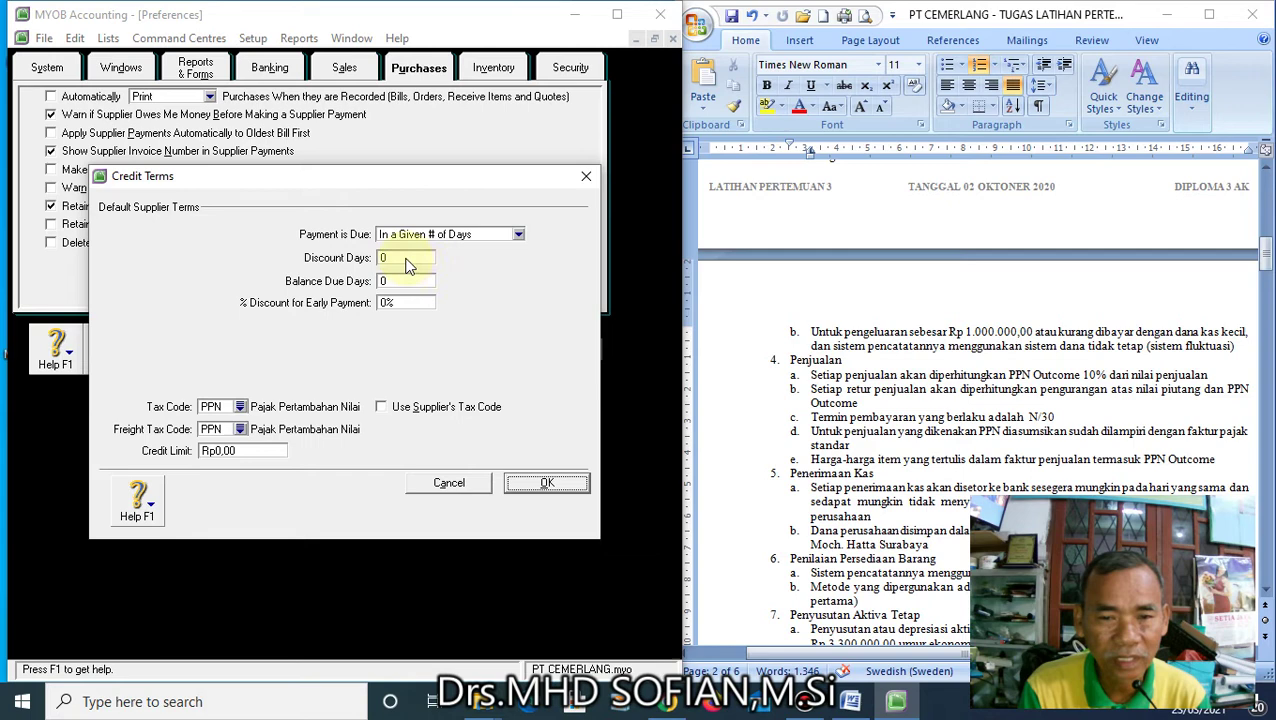
pyautogui.click(390, 281)
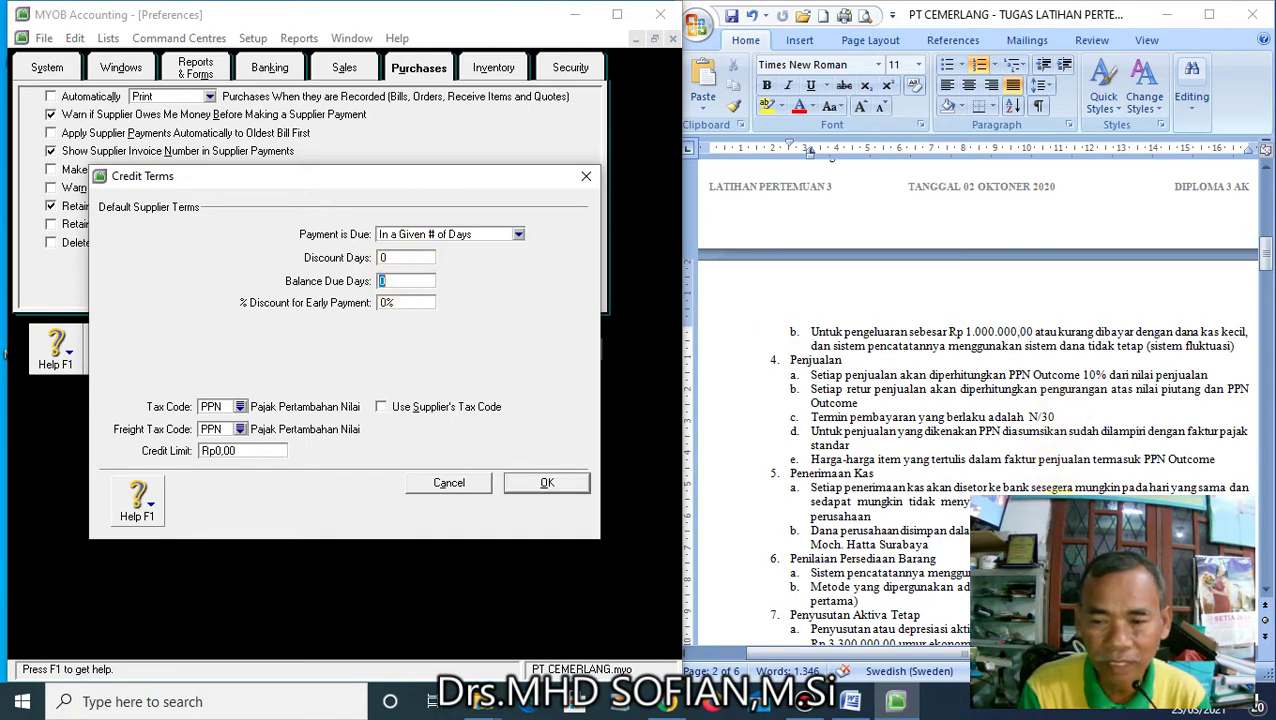
pyautogui.scroll(-3, 1008, 500)
pyautogui.scroll(4, 1007, 474)
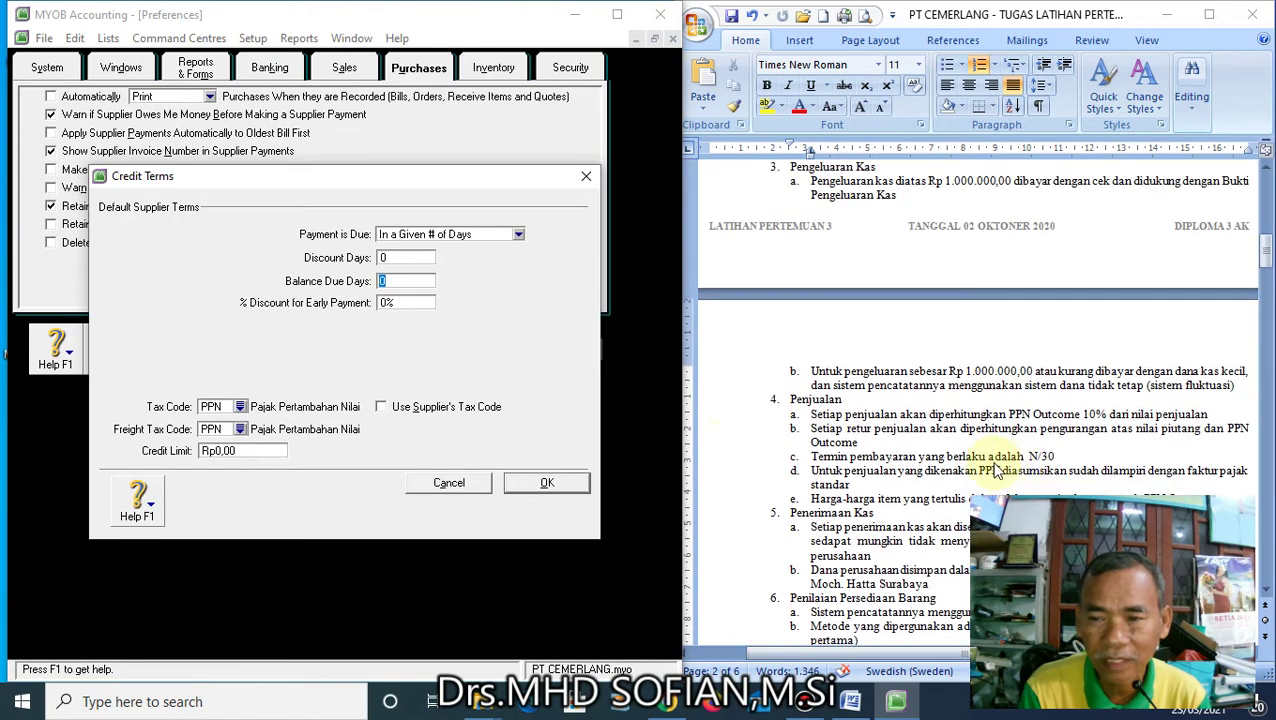
pyautogui.write('30')
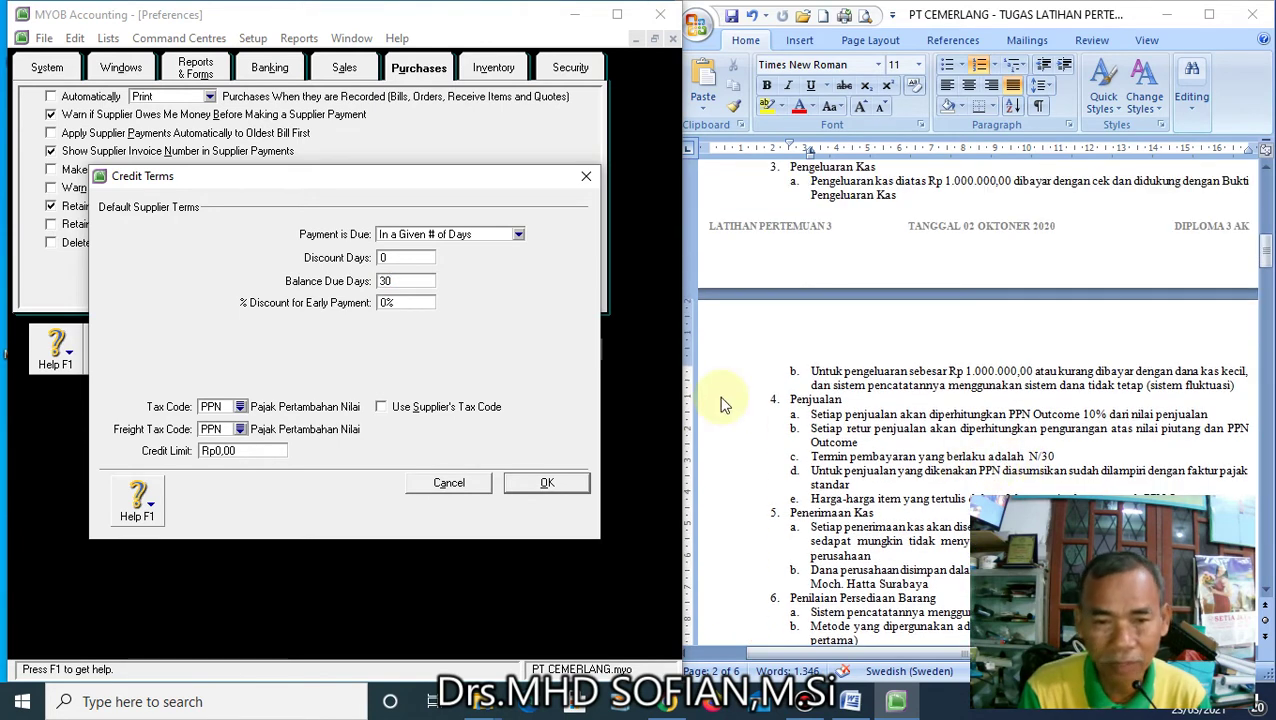
pyautogui.click(387, 256)
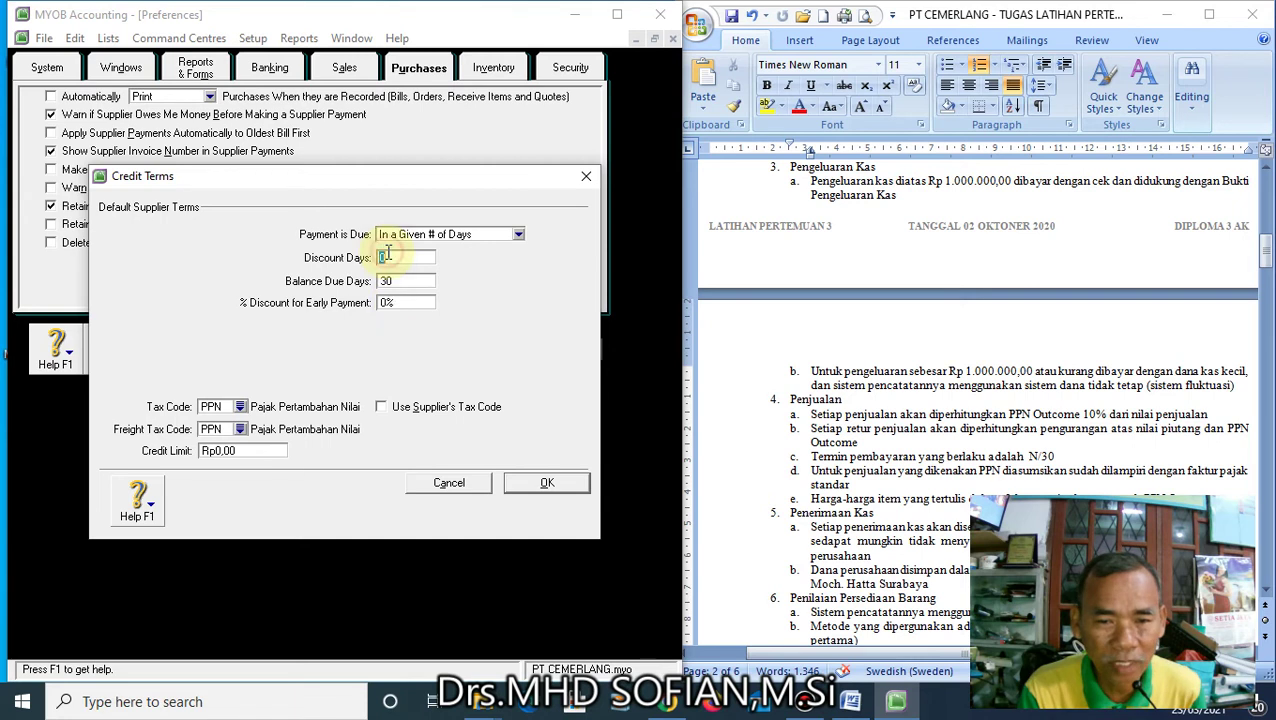
pyautogui.click(401, 304)
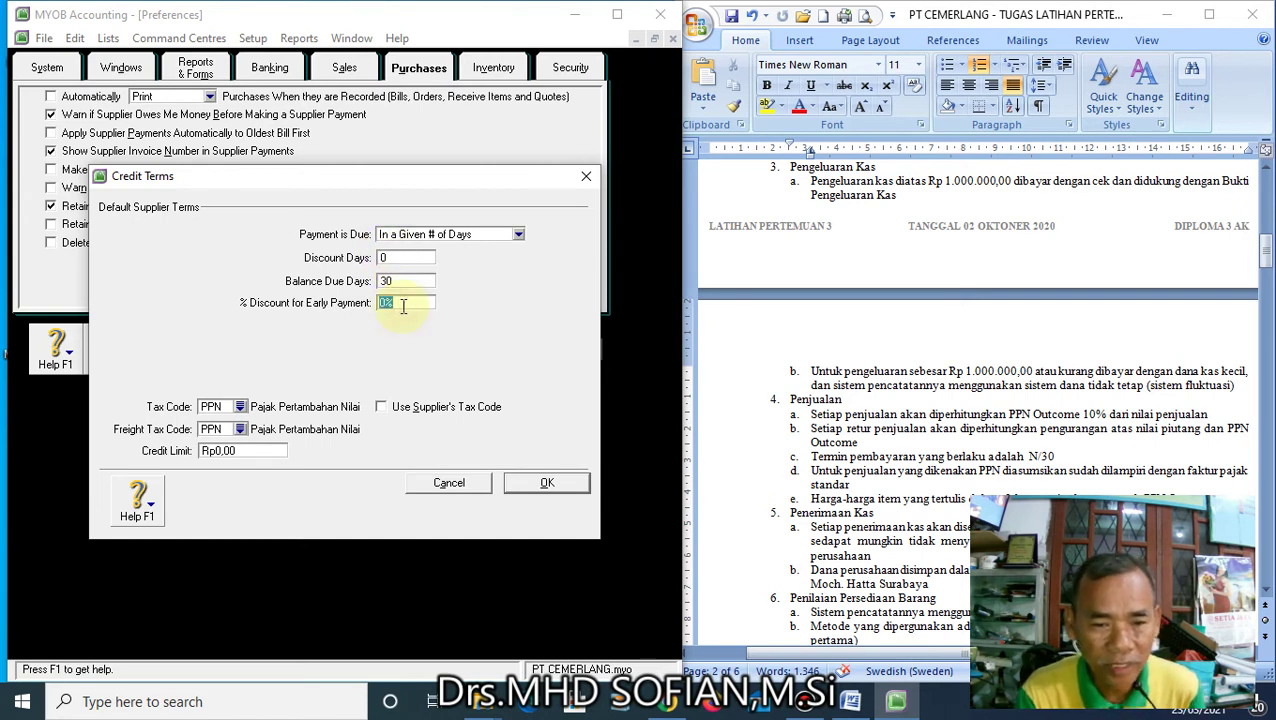
# - Set the default supplier freight tax code to N-T (Non-Taxable), then save the terms and close the preferences
pyautogui.click(240, 429)
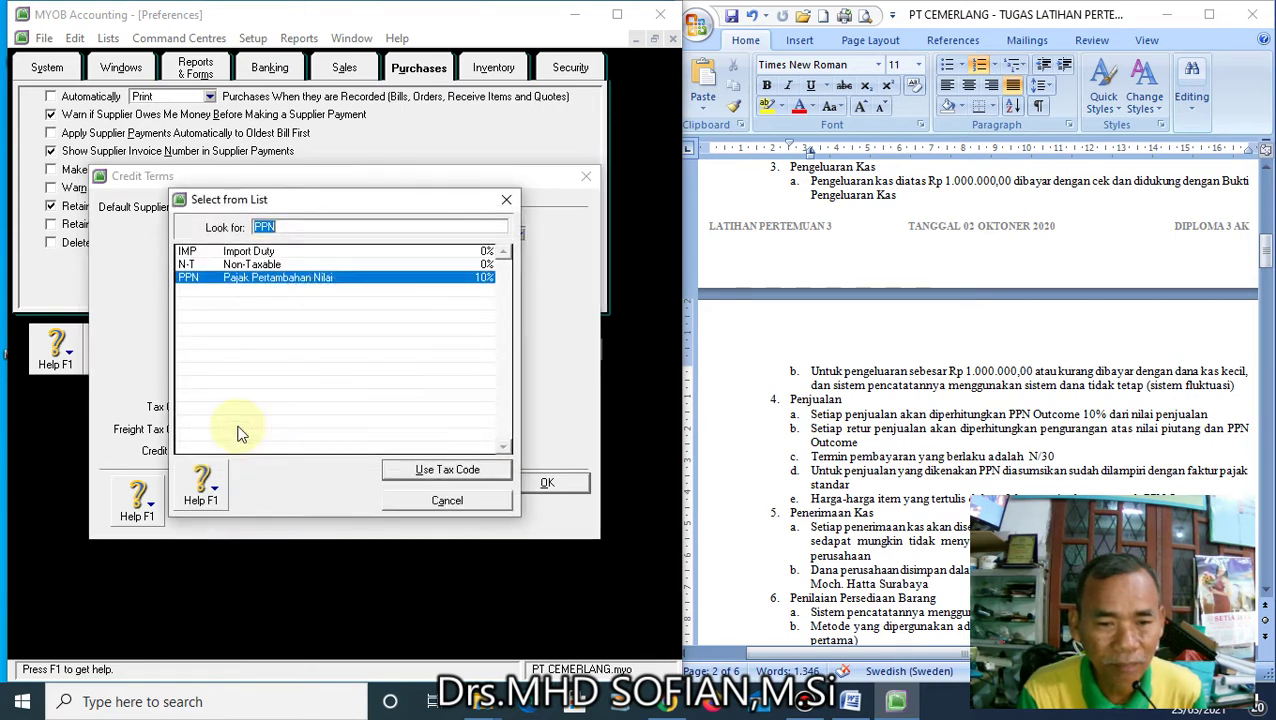
pyautogui.click(195, 264)
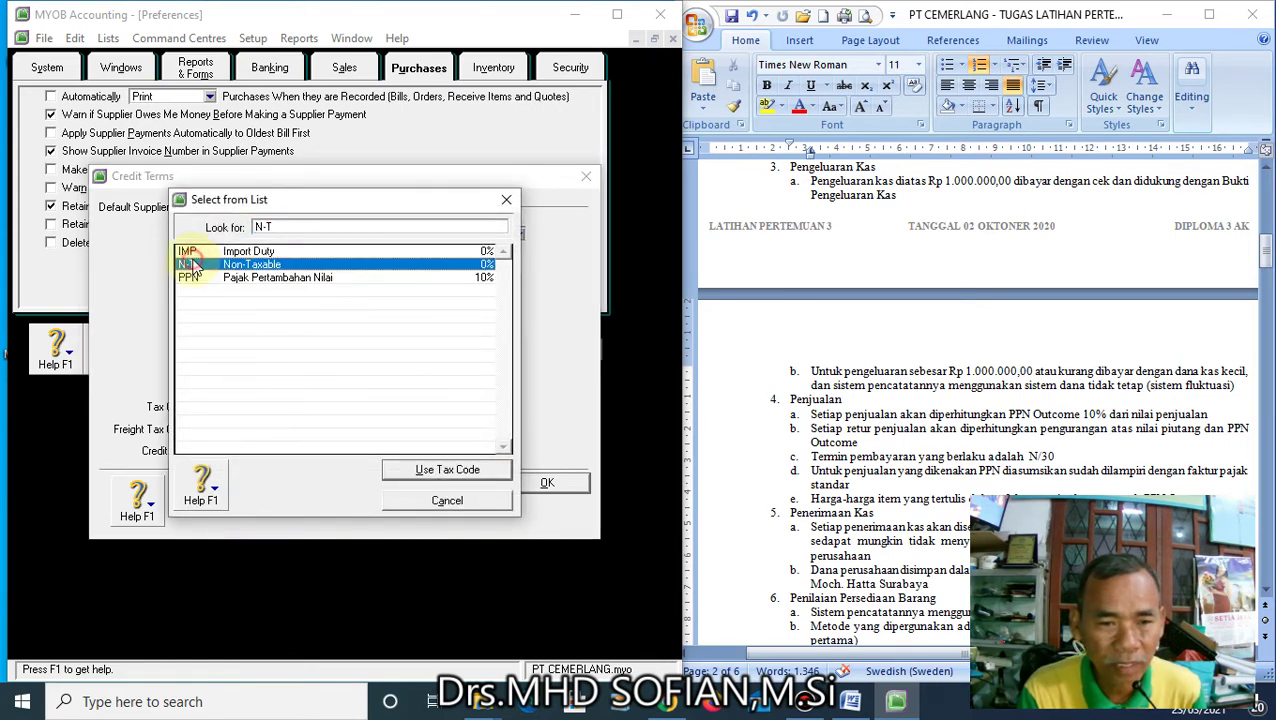
pyautogui.click(440, 469)
pyautogui.click(550, 482)
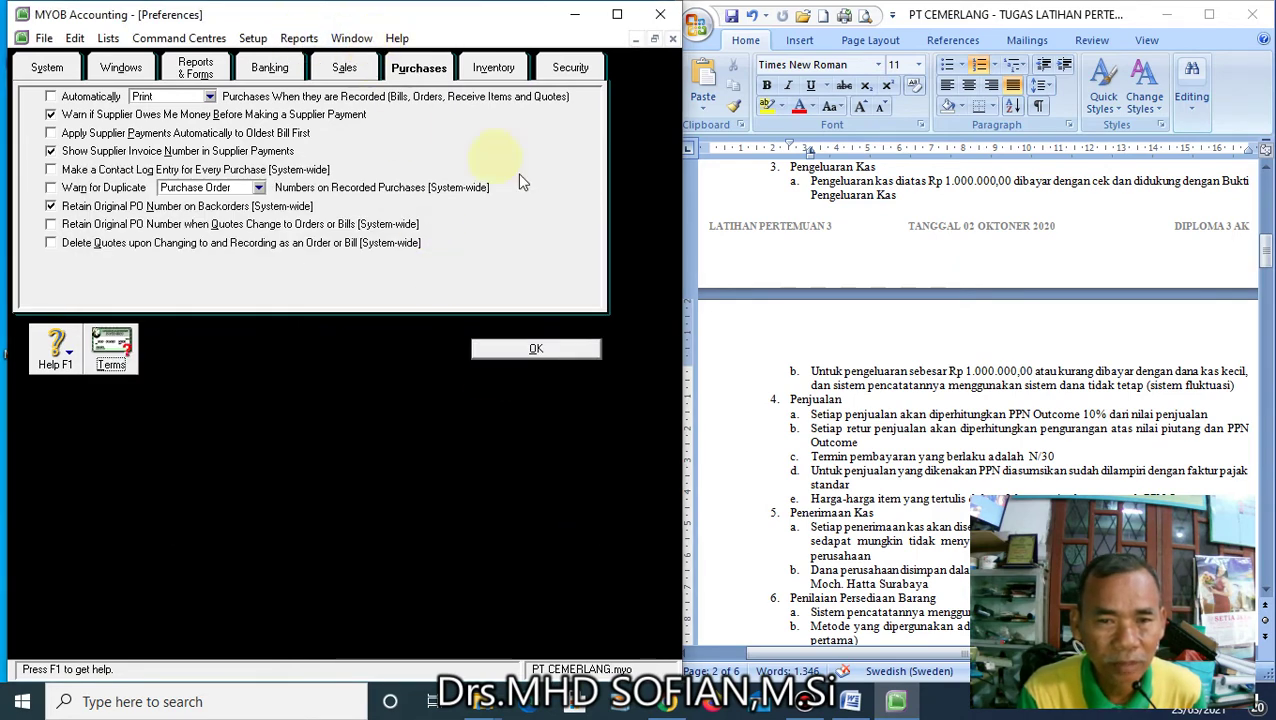
pyautogui.click(535, 347)
pyautogui.click(536, 348)
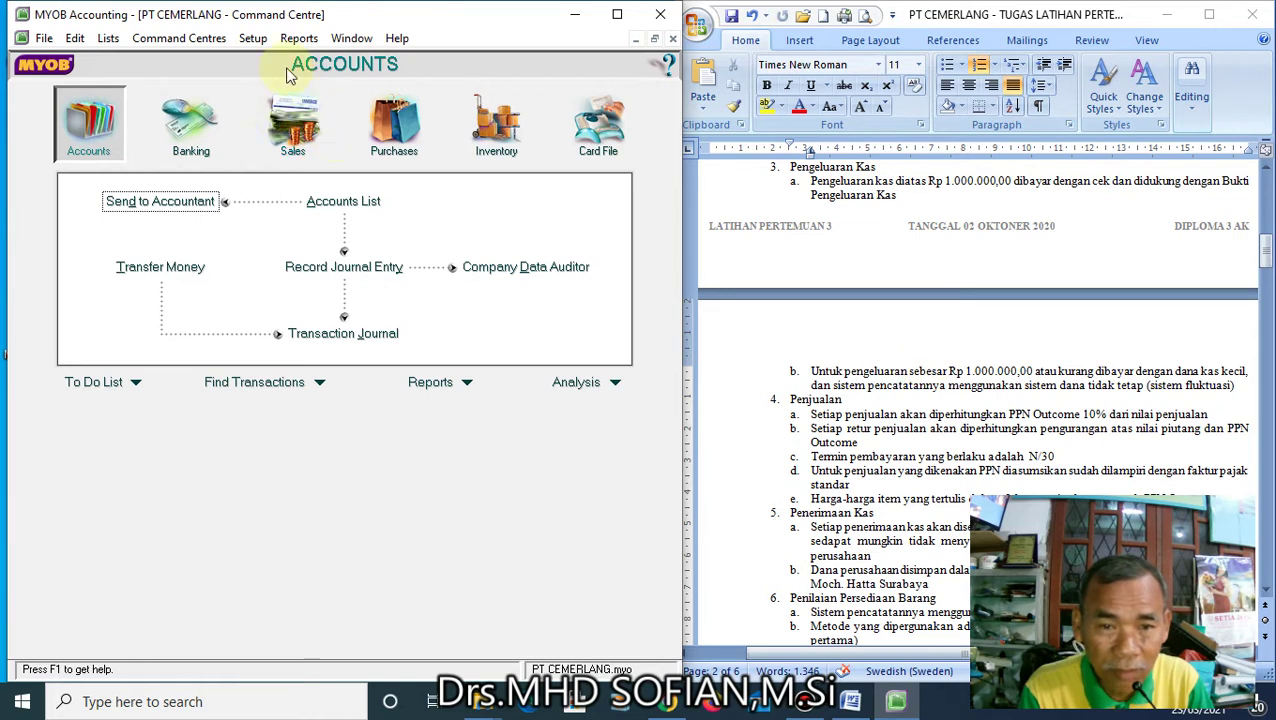
# - In the accounts and banking linked accounts, try account 3-1100 Capital Stock as the equity account for historical balancing
pyautogui.click(253, 38)
pyautogui.moveTo(310, 105)
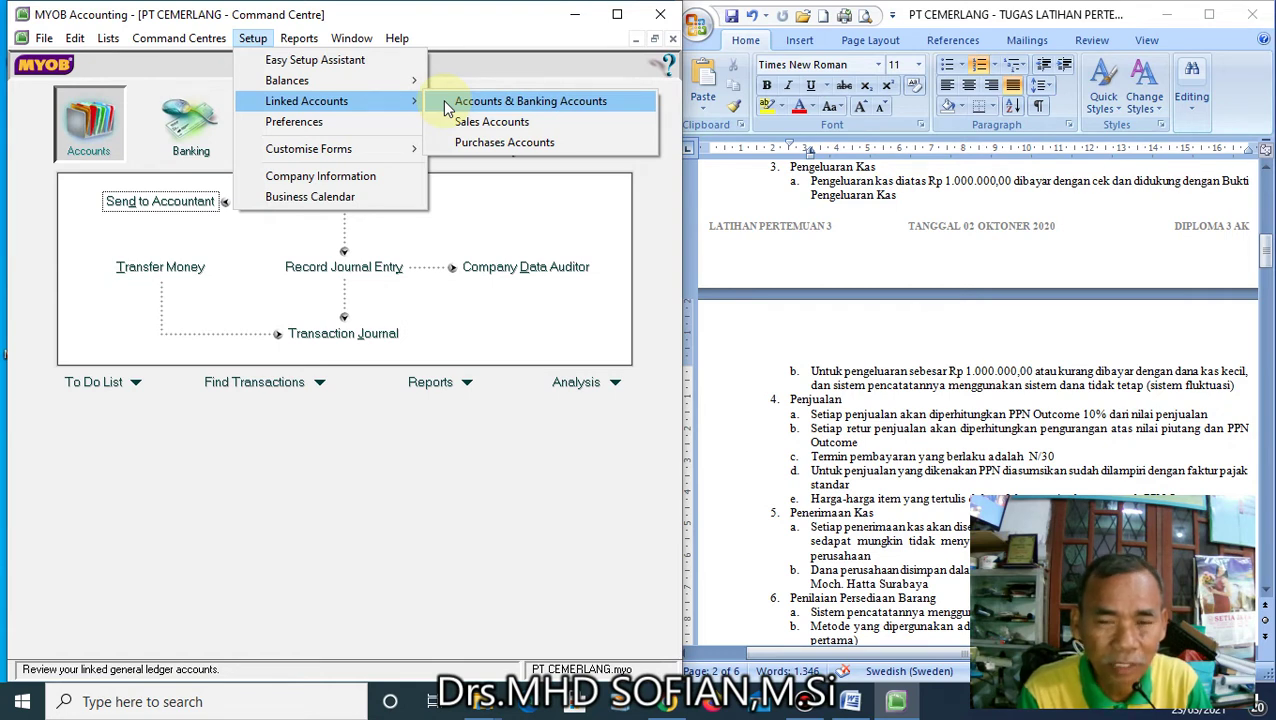
pyautogui.click(506, 109)
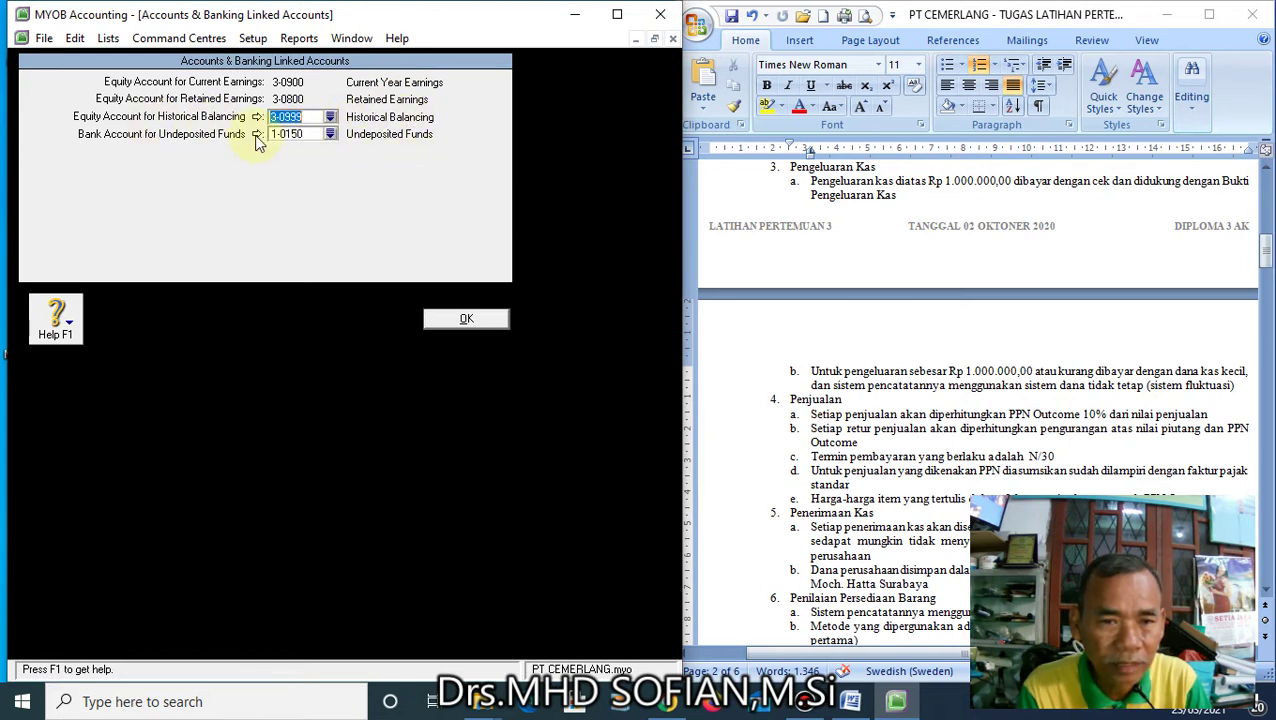
pyautogui.click(331, 119)
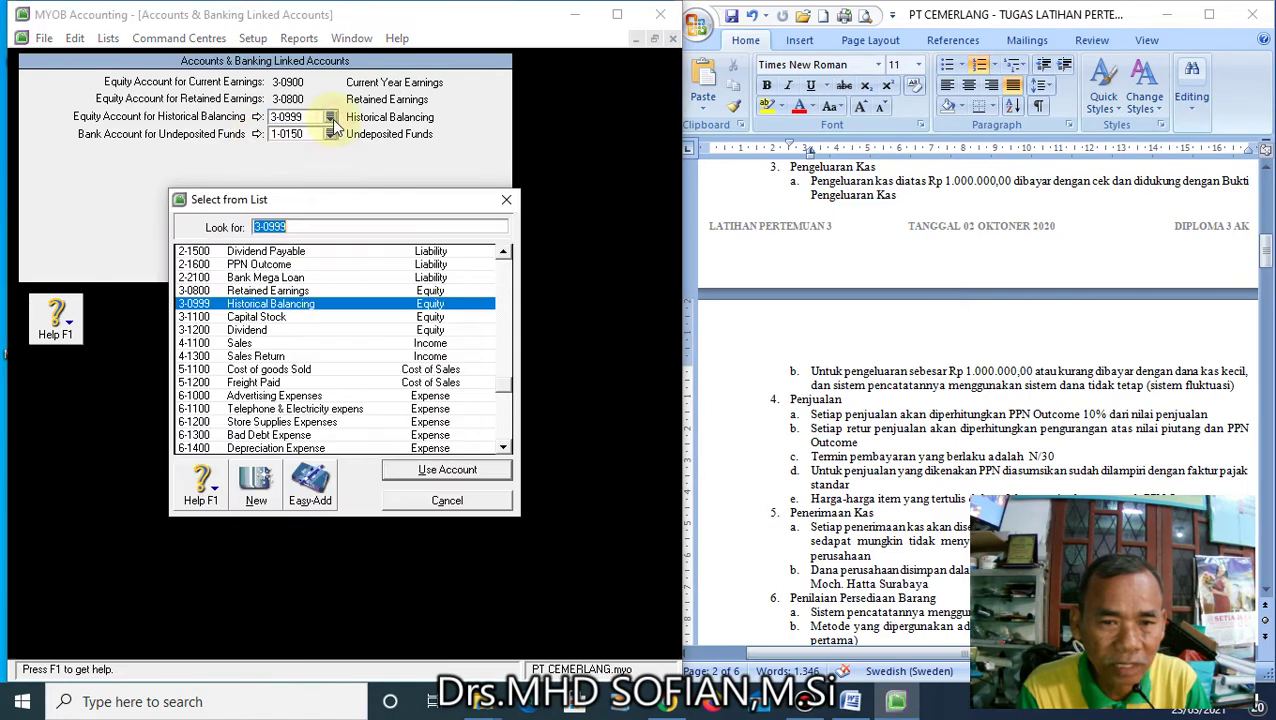
pyautogui.click(252, 318)
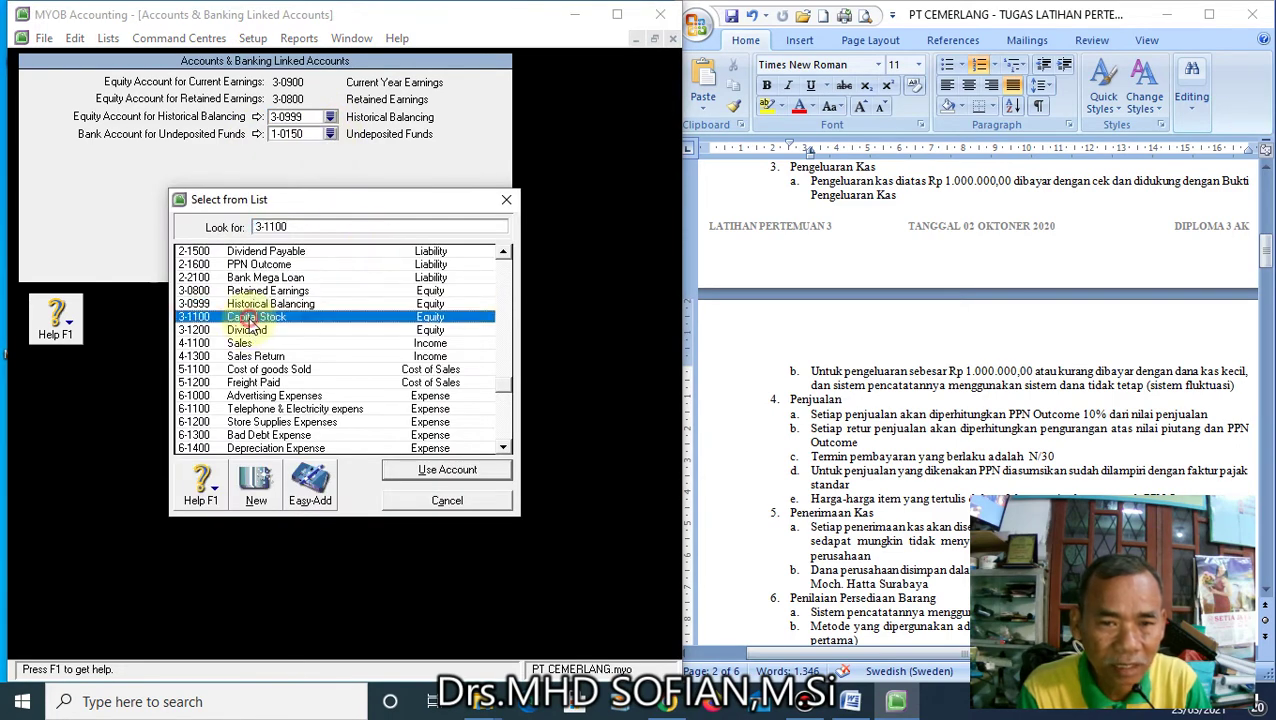
pyautogui.click(430, 471)
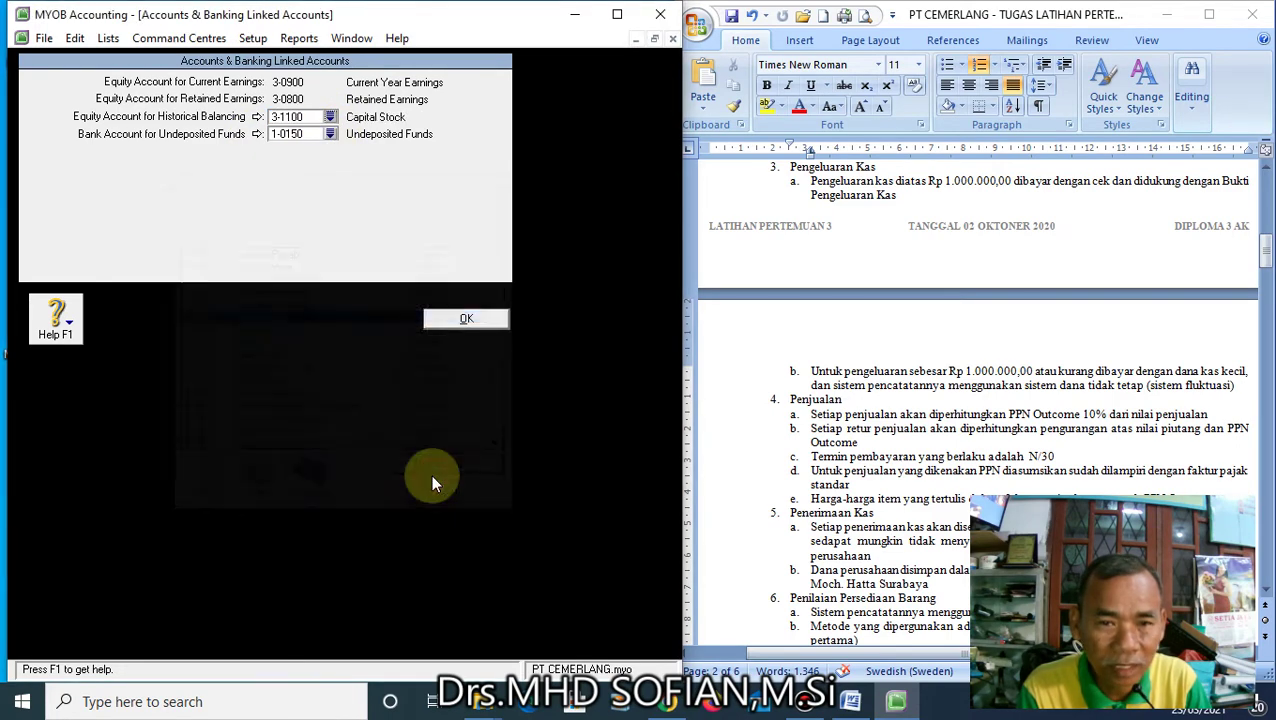
# - Return the equity account for historical balancing to 3-0999 Historical Balancing and confirm the linked accounts
pyautogui.click(330, 119)
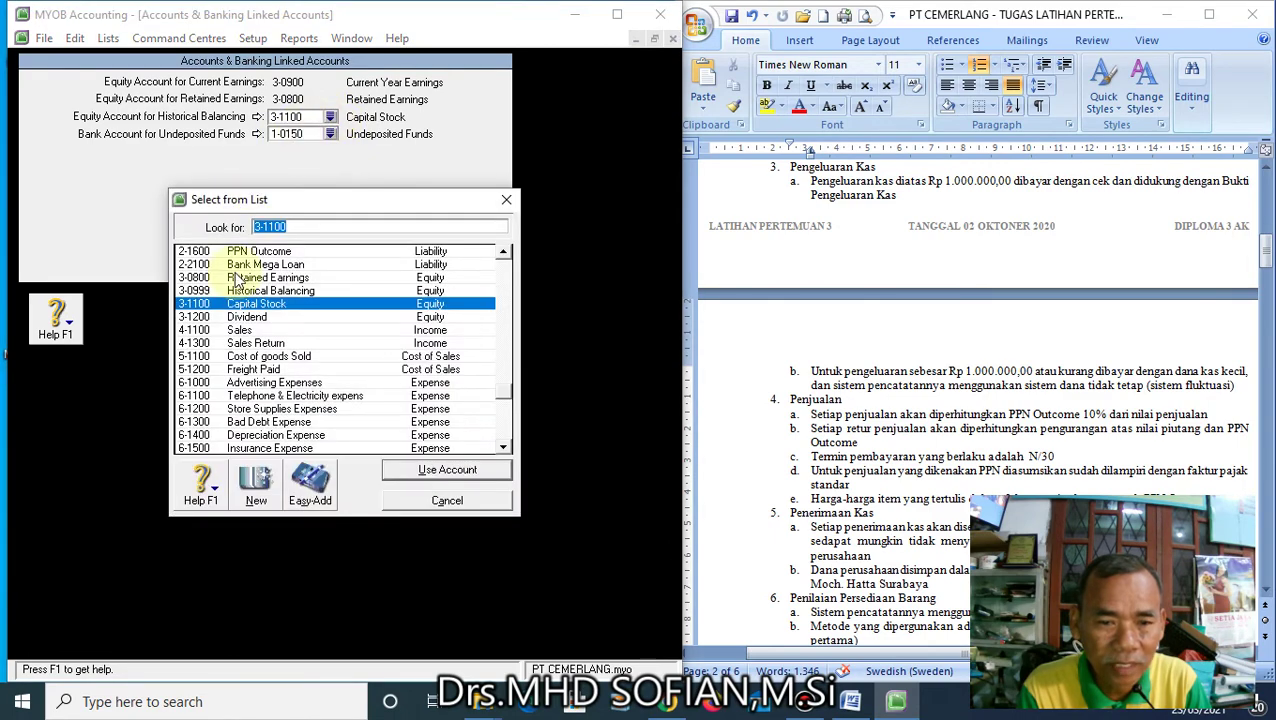
pyautogui.click(282, 291)
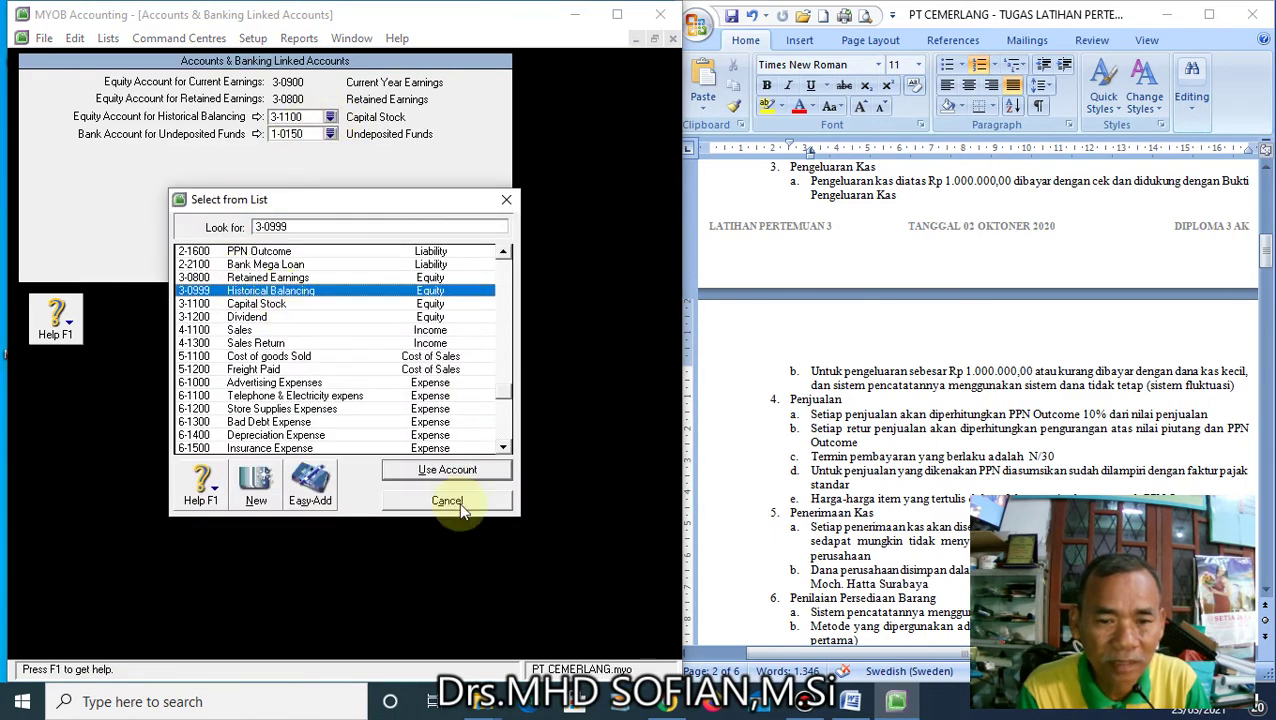
pyautogui.click(440, 470)
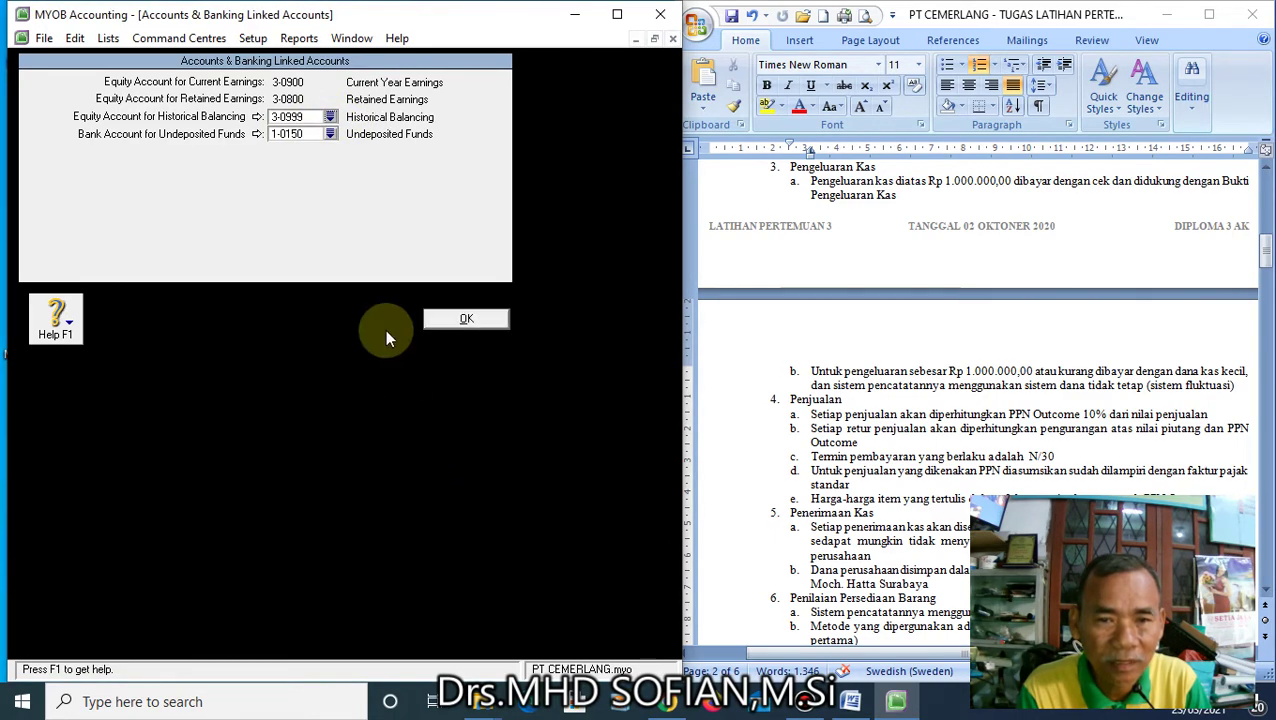
pyautogui.click(446, 319)
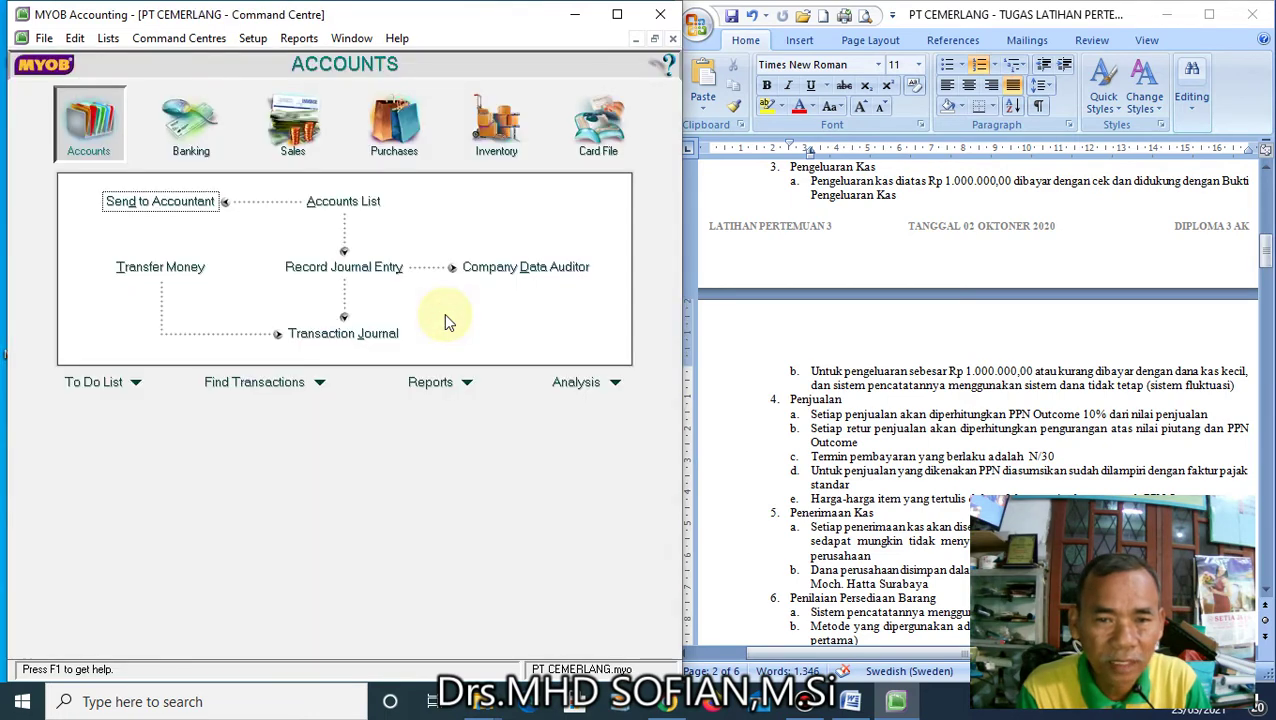
# - Open the sales linked accounts and examine the Sales and Sales Return rows of the trial balance in the Word document
pyautogui.click(250, 40)
pyautogui.moveTo(332, 101)
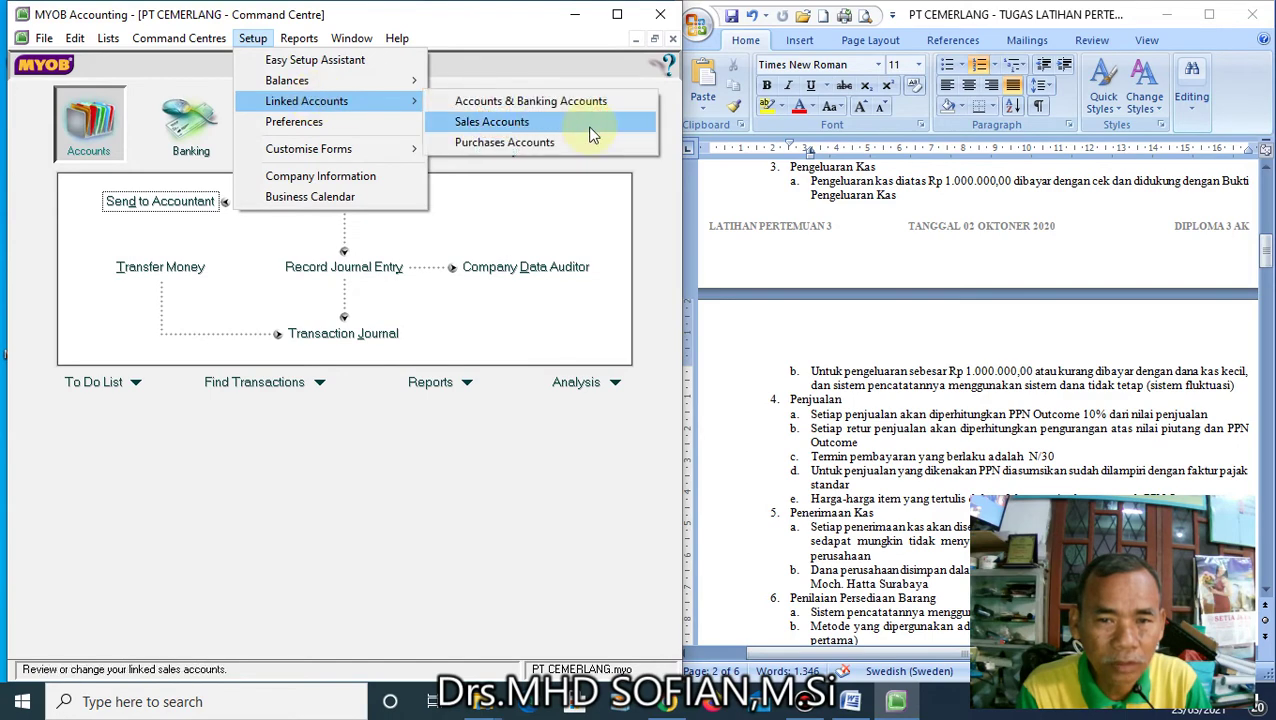
pyautogui.click(499, 128)
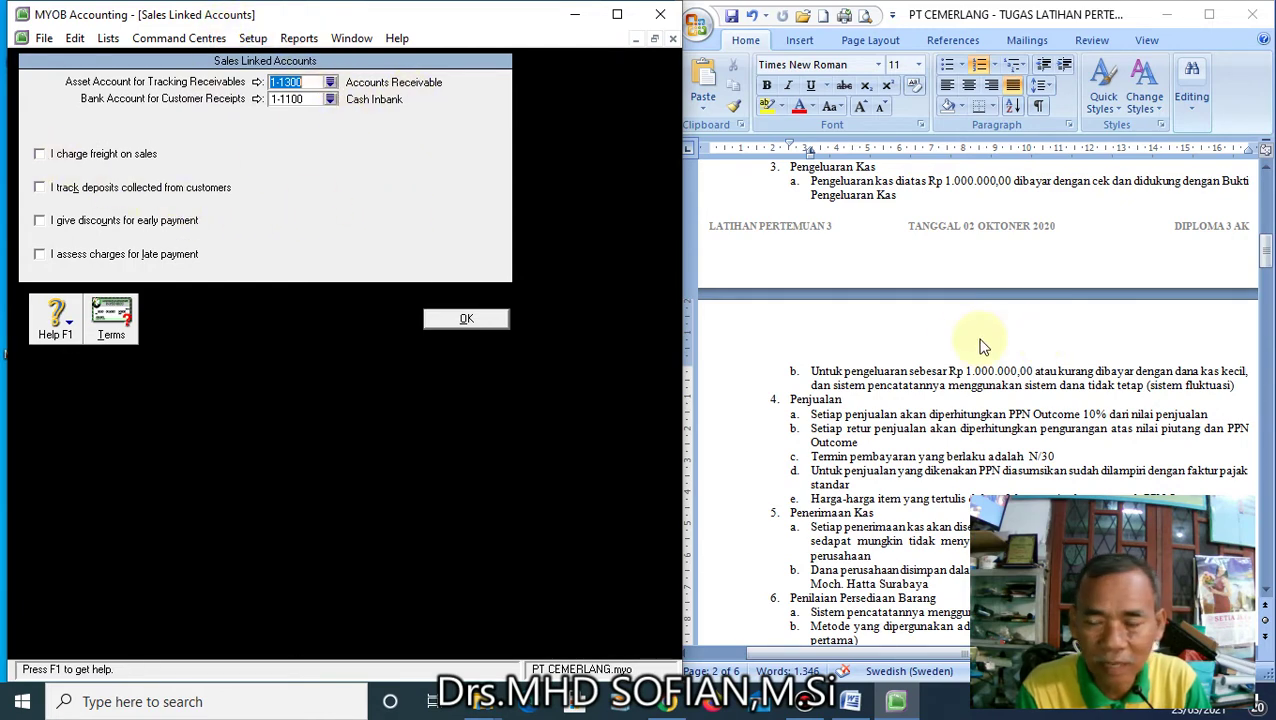
pyautogui.scroll(-10, 900, 405)
pyautogui.scroll(-15, 945, 400)
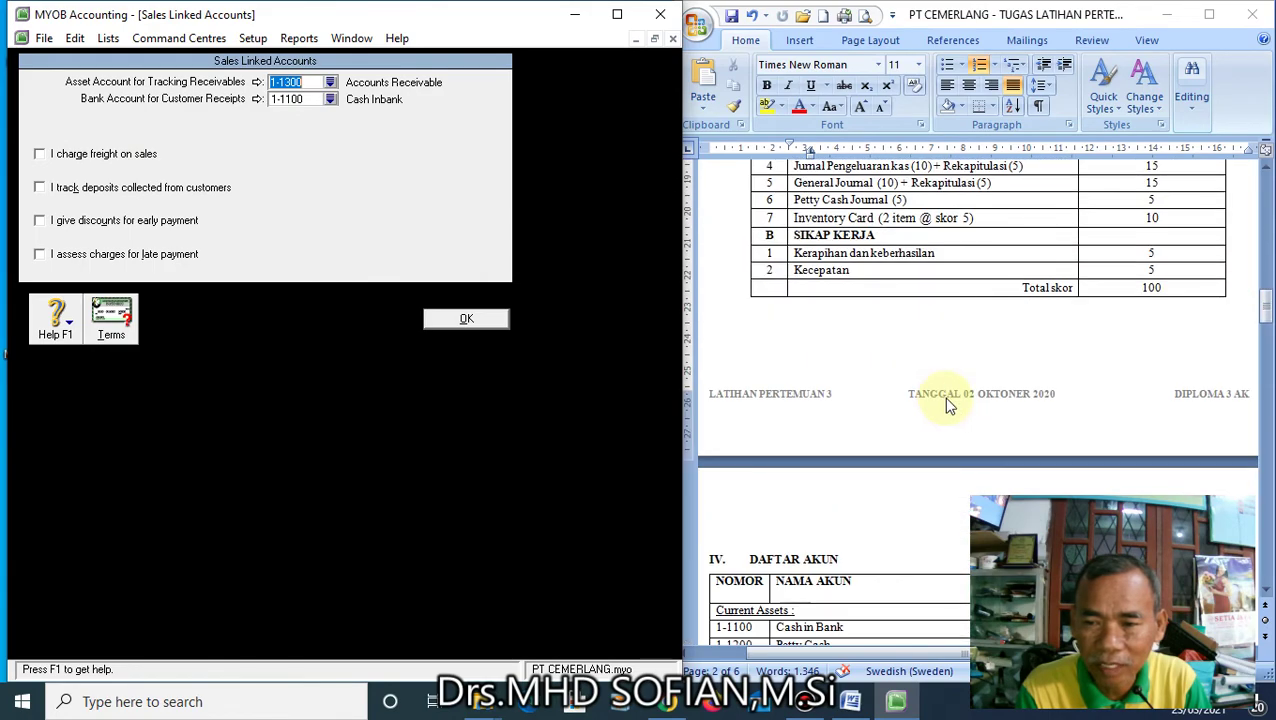
pyautogui.scroll(-15, 945, 400)
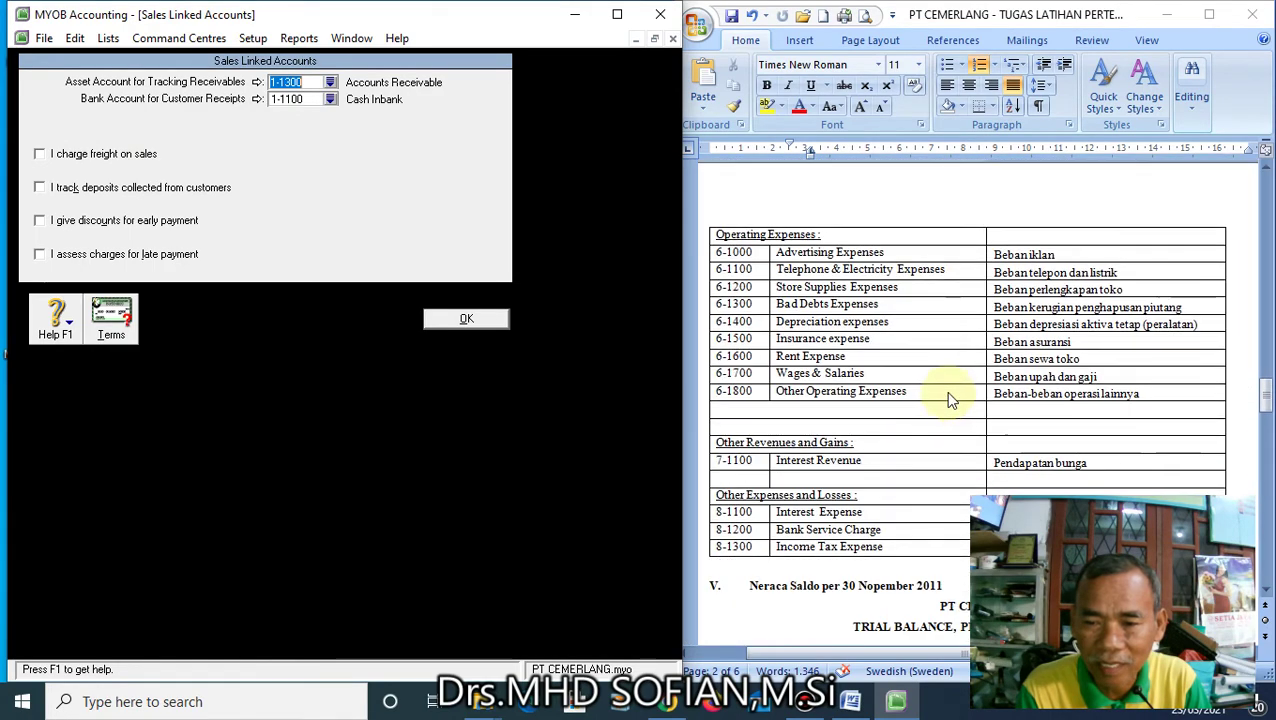
pyautogui.scroll(-3, 940, 395)
pyautogui.scroll(-9, 930, 391)
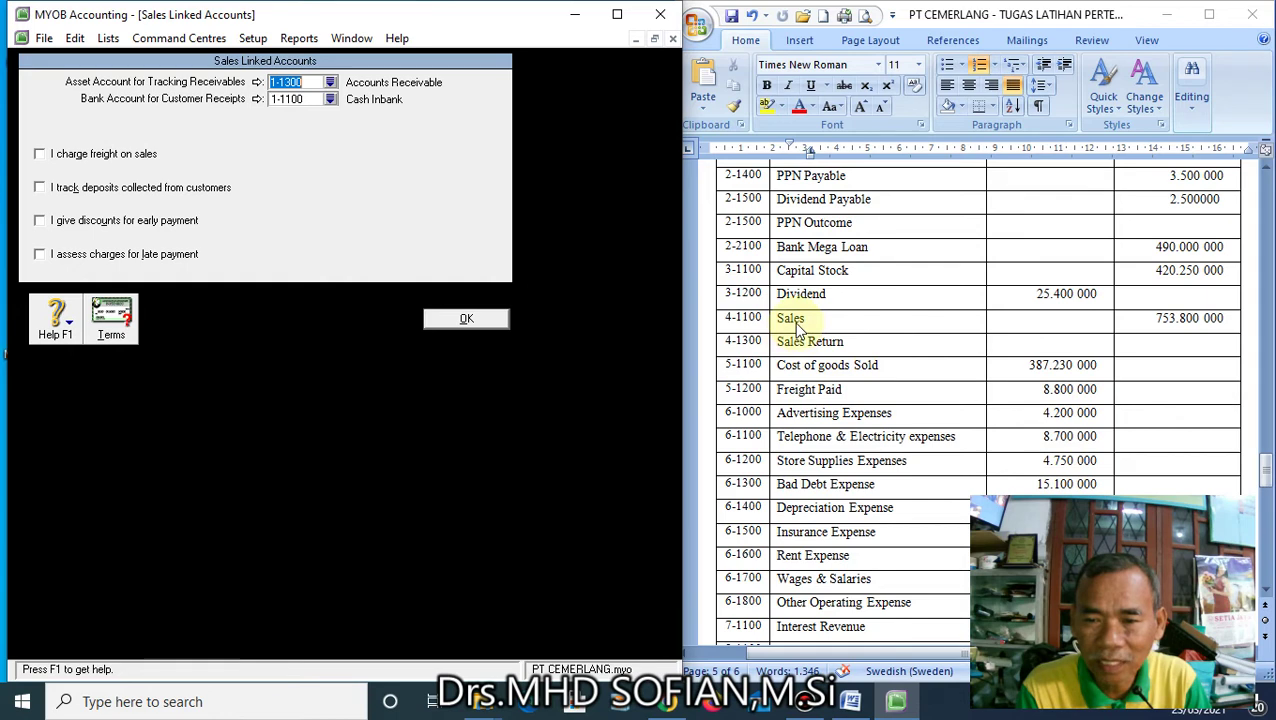
pyautogui.click(805, 318)
pyautogui.click(804, 343)
pyautogui.click(803, 318)
pyautogui.click(804, 341)
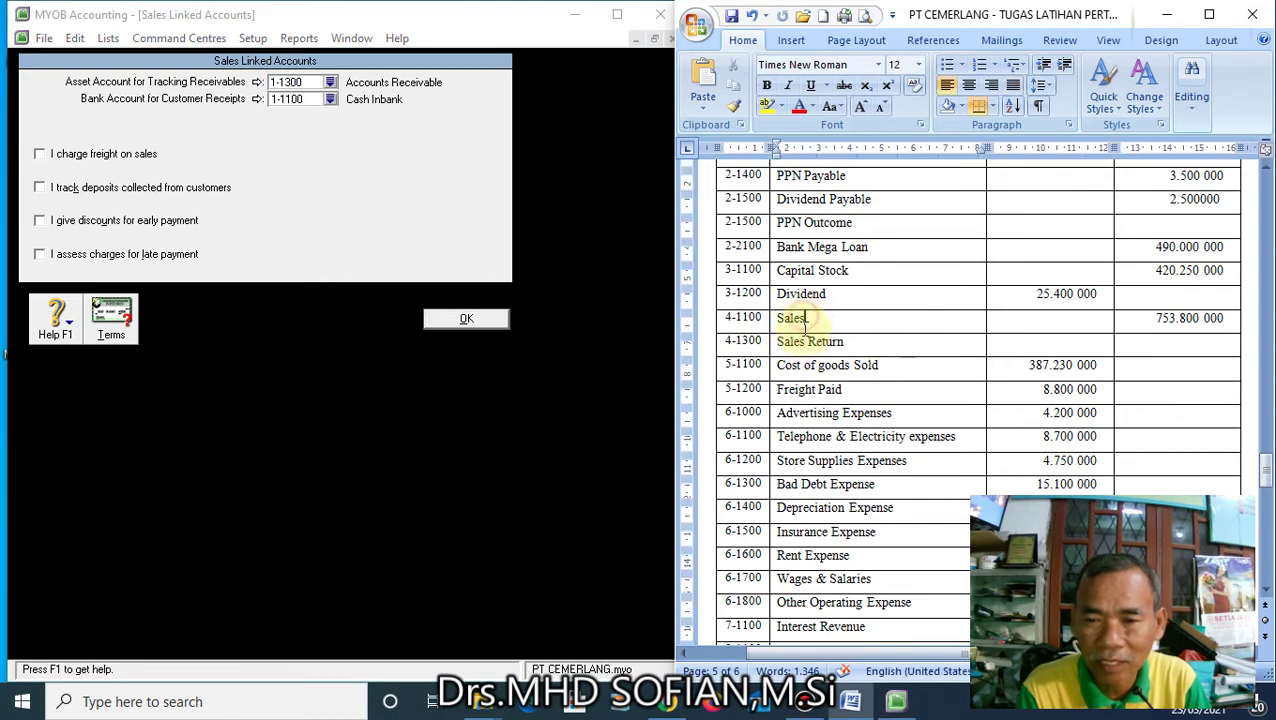
# - Try the option for charging freight on sales, turn it off again and confirm the sales linked accounts
pyautogui.click(39, 154)
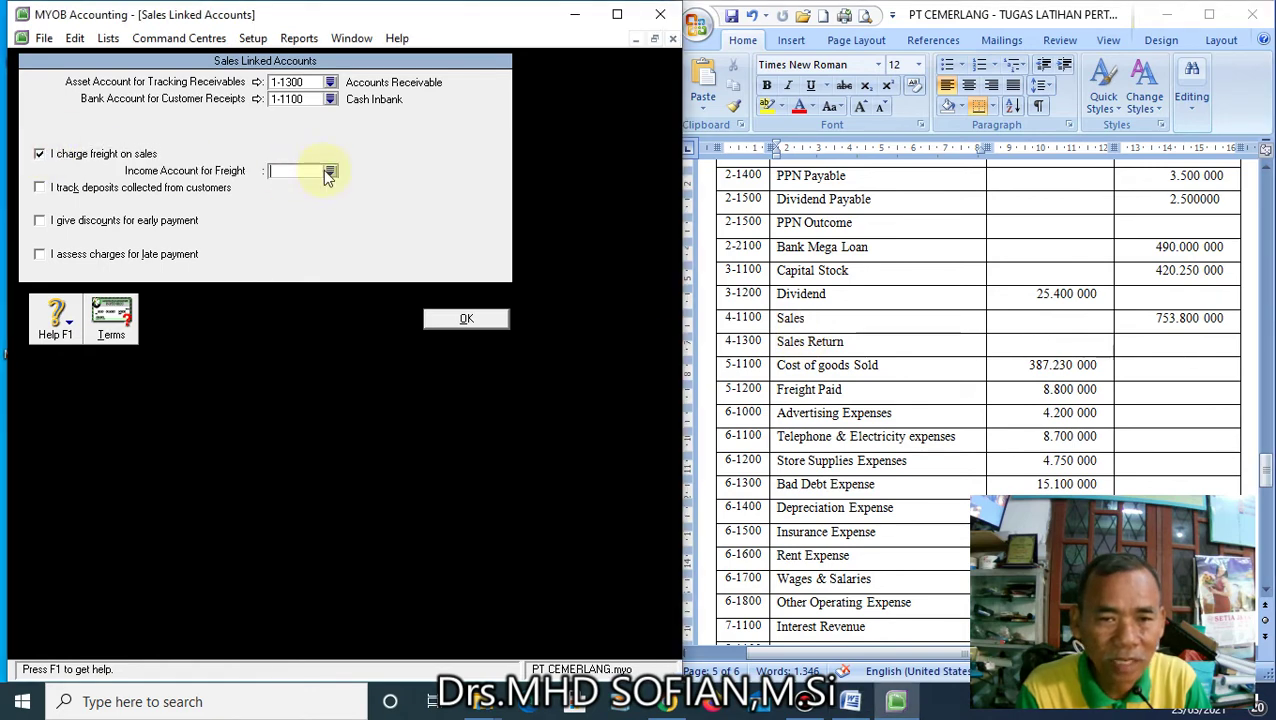
pyautogui.click(39, 154)
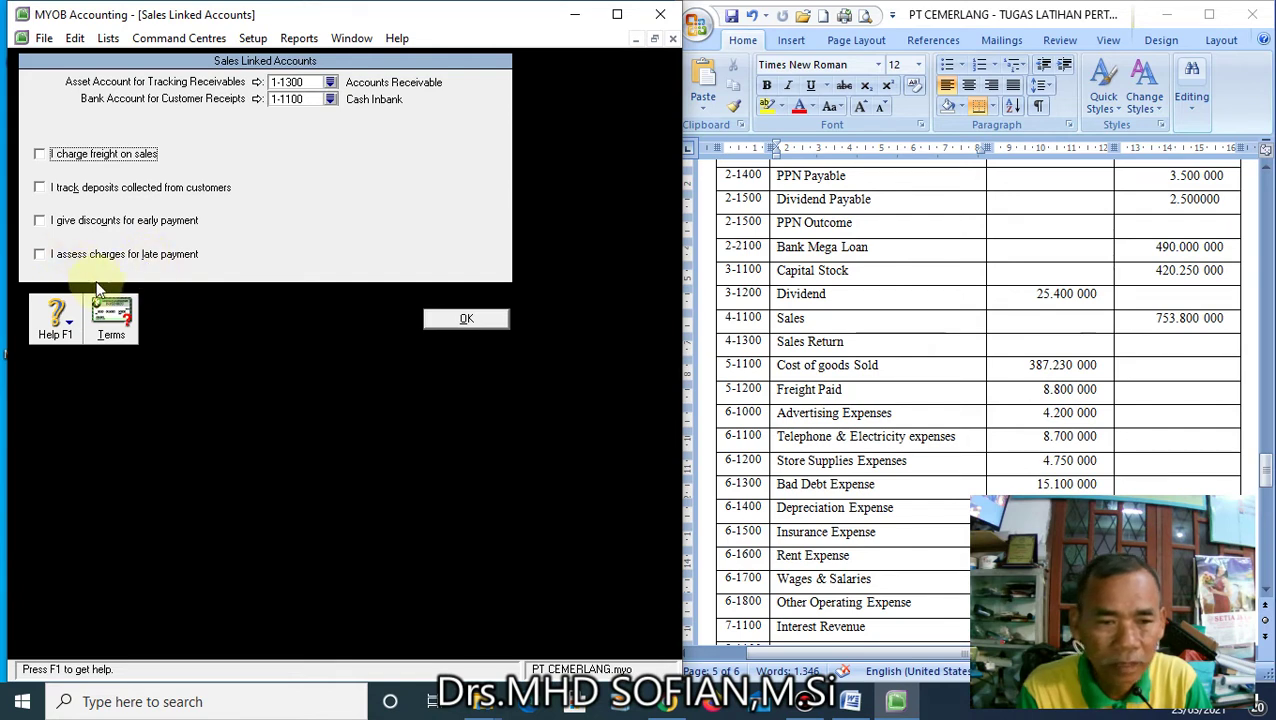
pyautogui.click(459, 318)
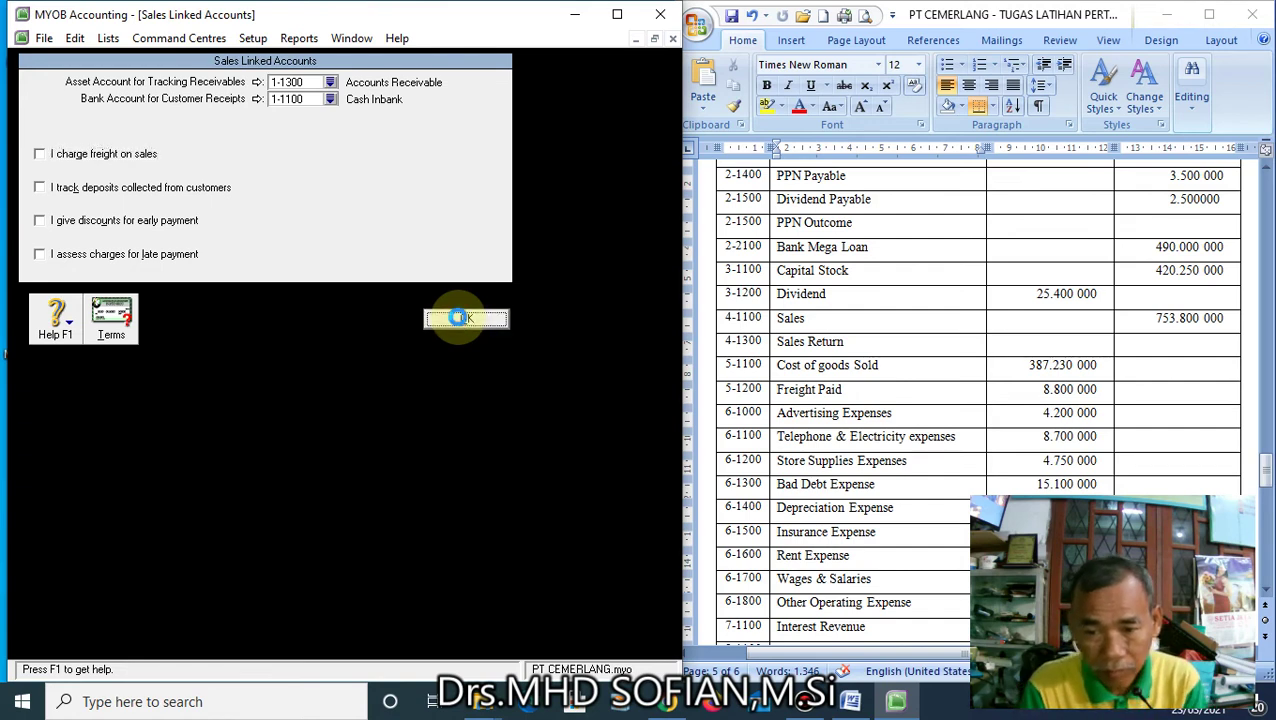
# - In the purchases linked accounts, enable paying freight on purchases, link it to account 5-1200 Freight Paid and confirm
pyautogui.click(250, 40)
pyautogui.moveTo(305, 103)
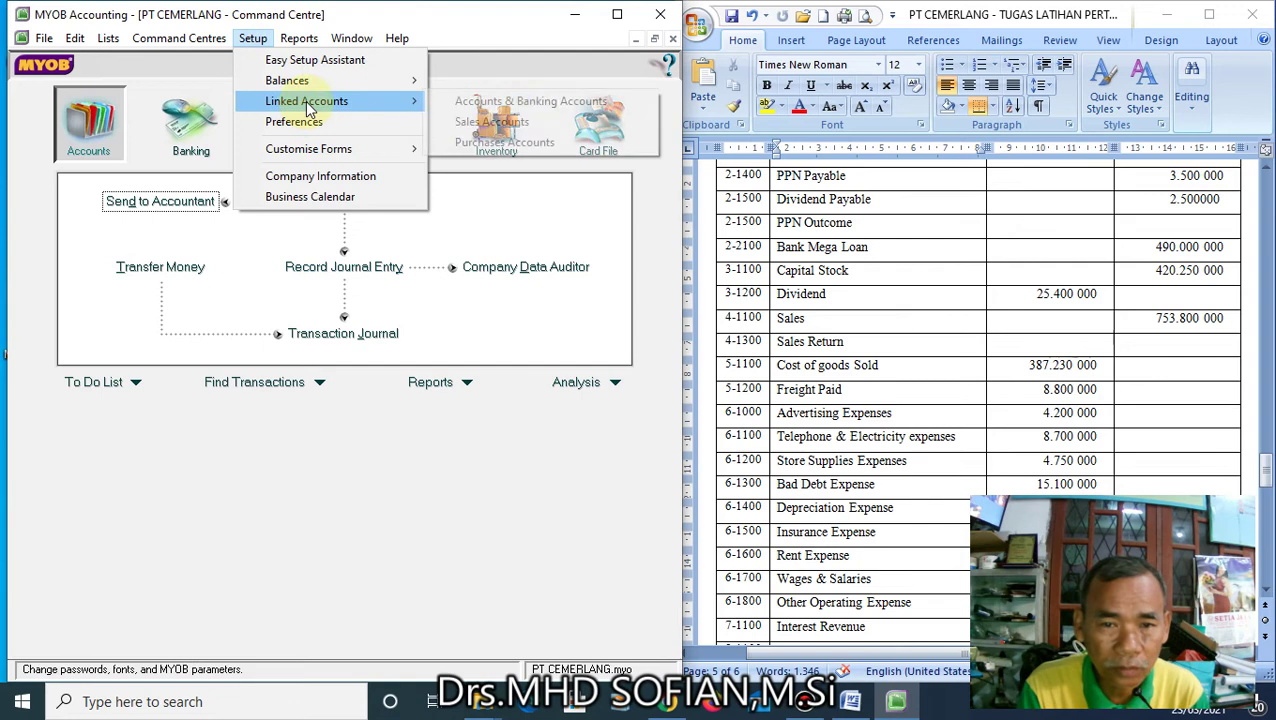
pyautogui.click(508, 142)
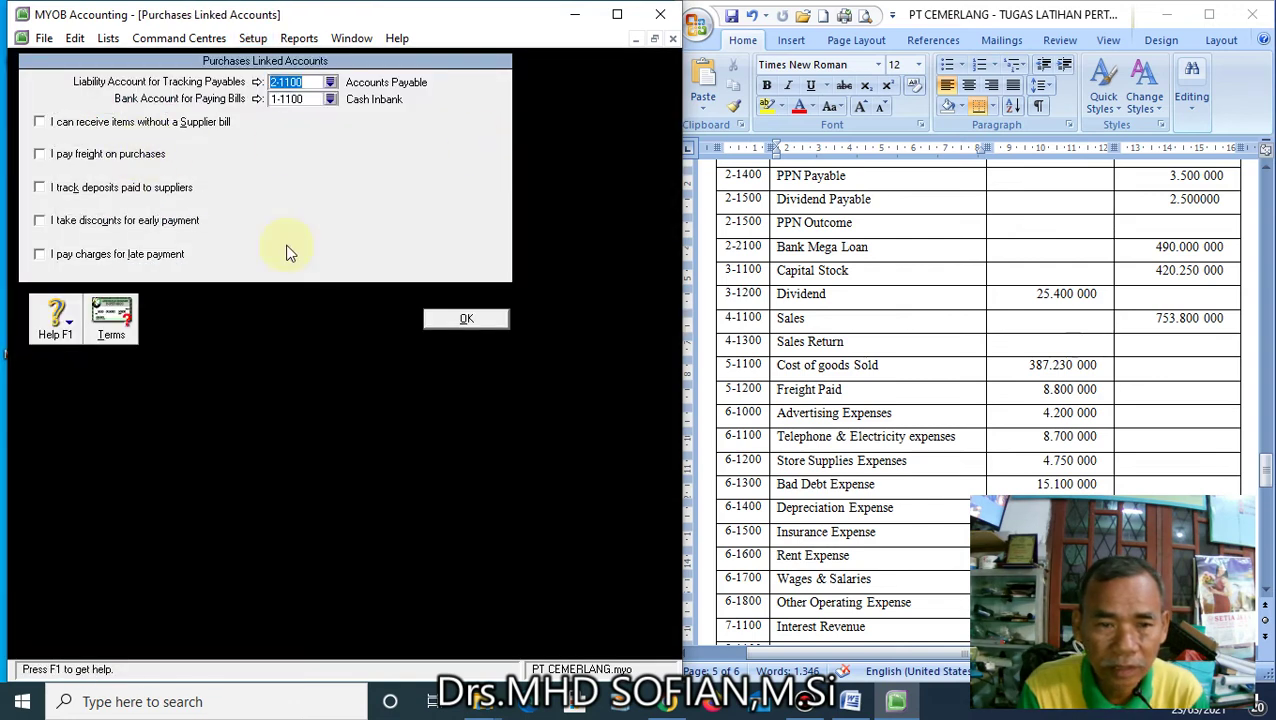
pyautogui.scroll(-1, 775, 395)
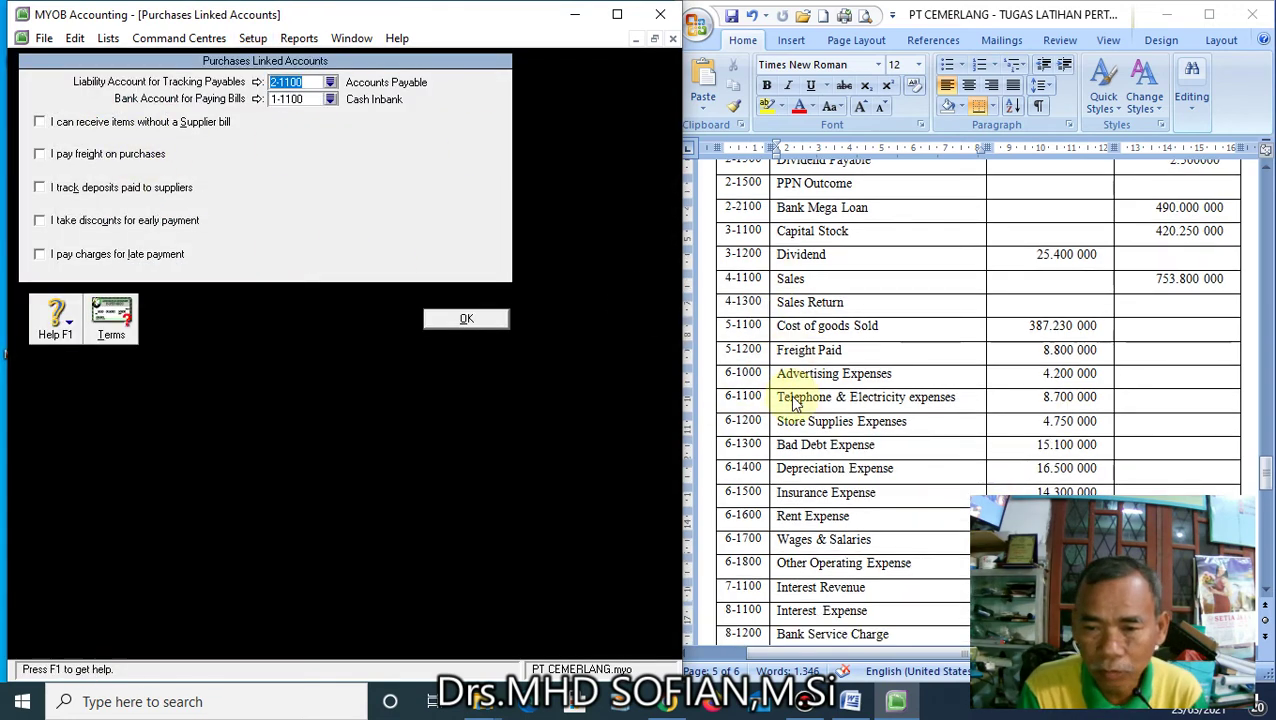
pyautogui.click(804, 278)
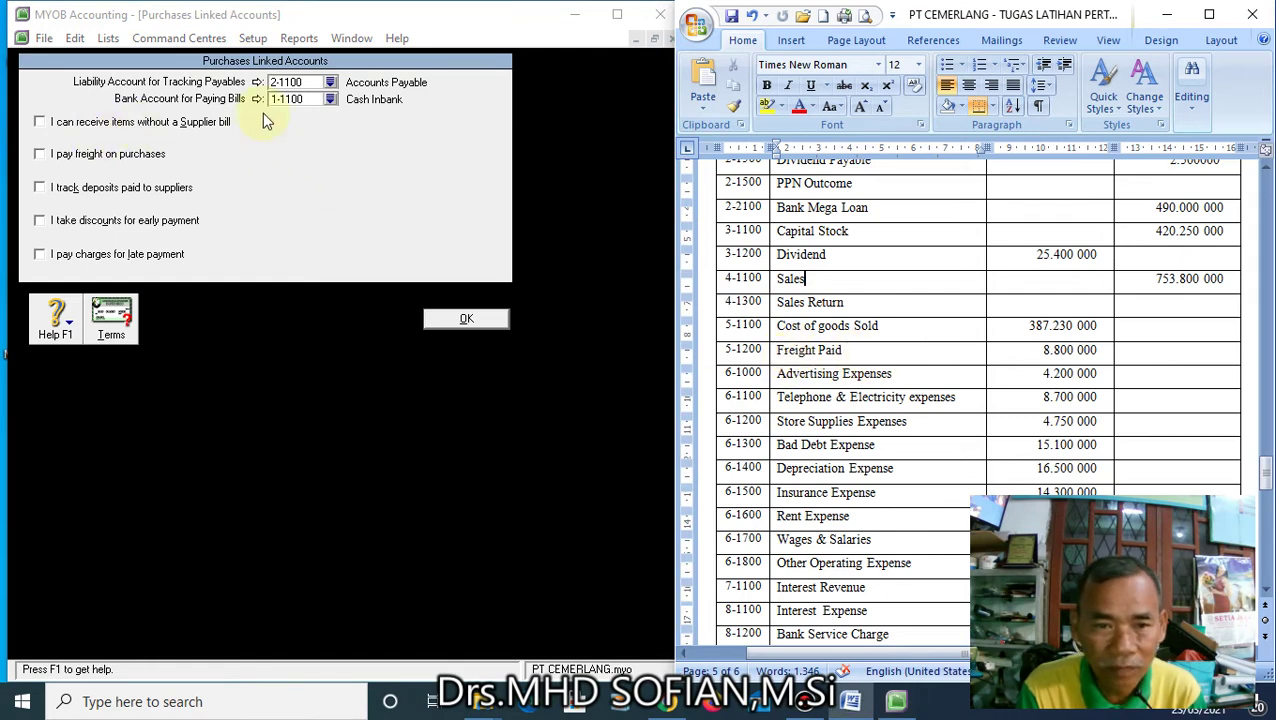
pyautogui.click(39, 154)
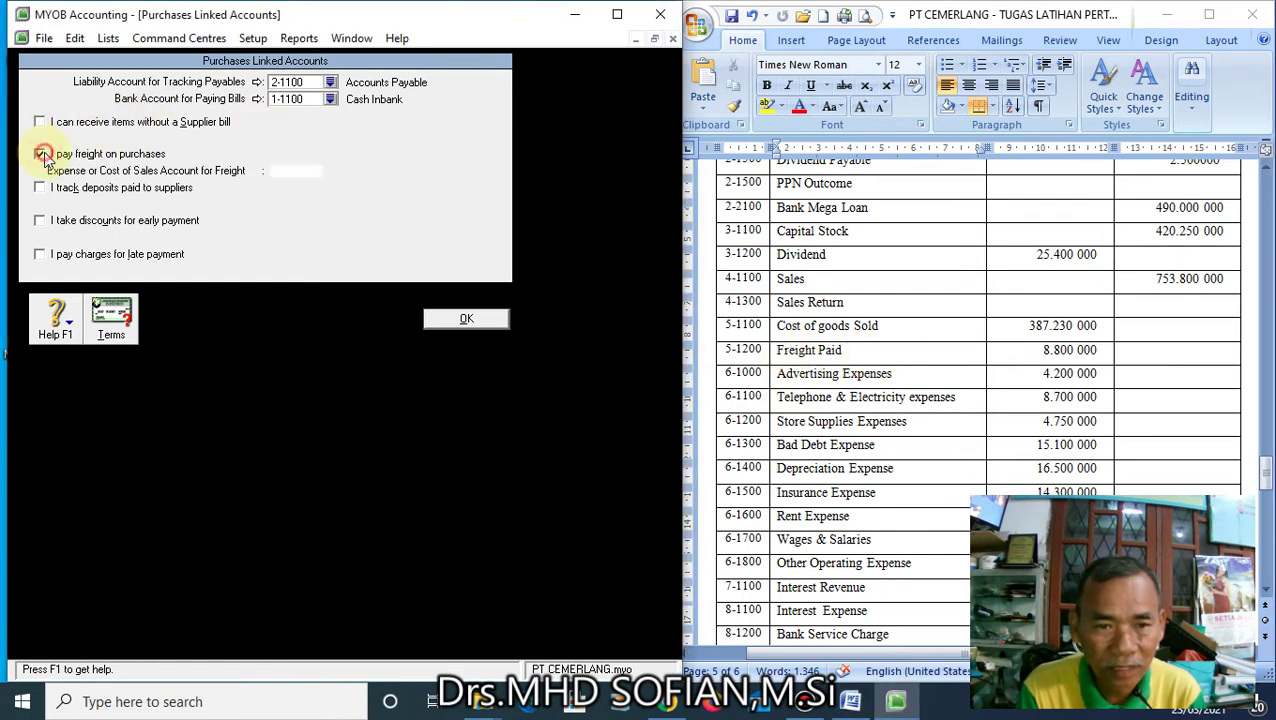
pyautogui.click(329, 172)
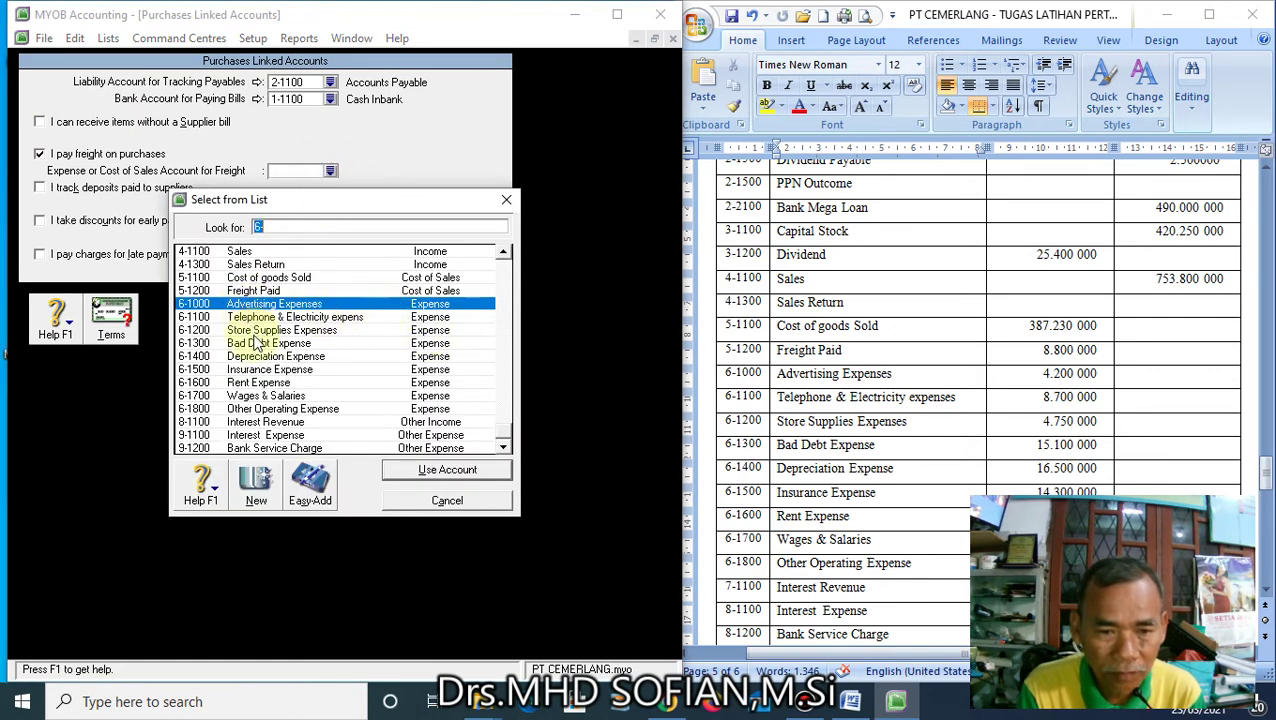
pyautogui.click(240, 291)
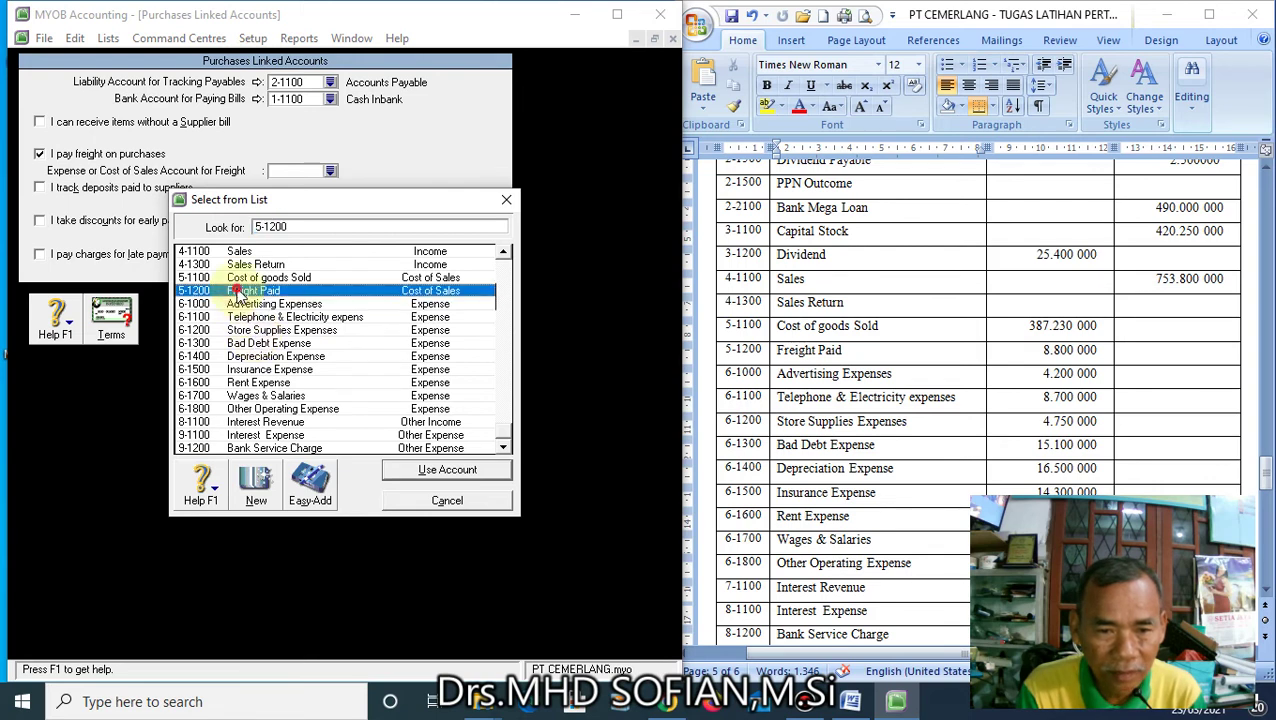
pyautogui.click(447, 470)
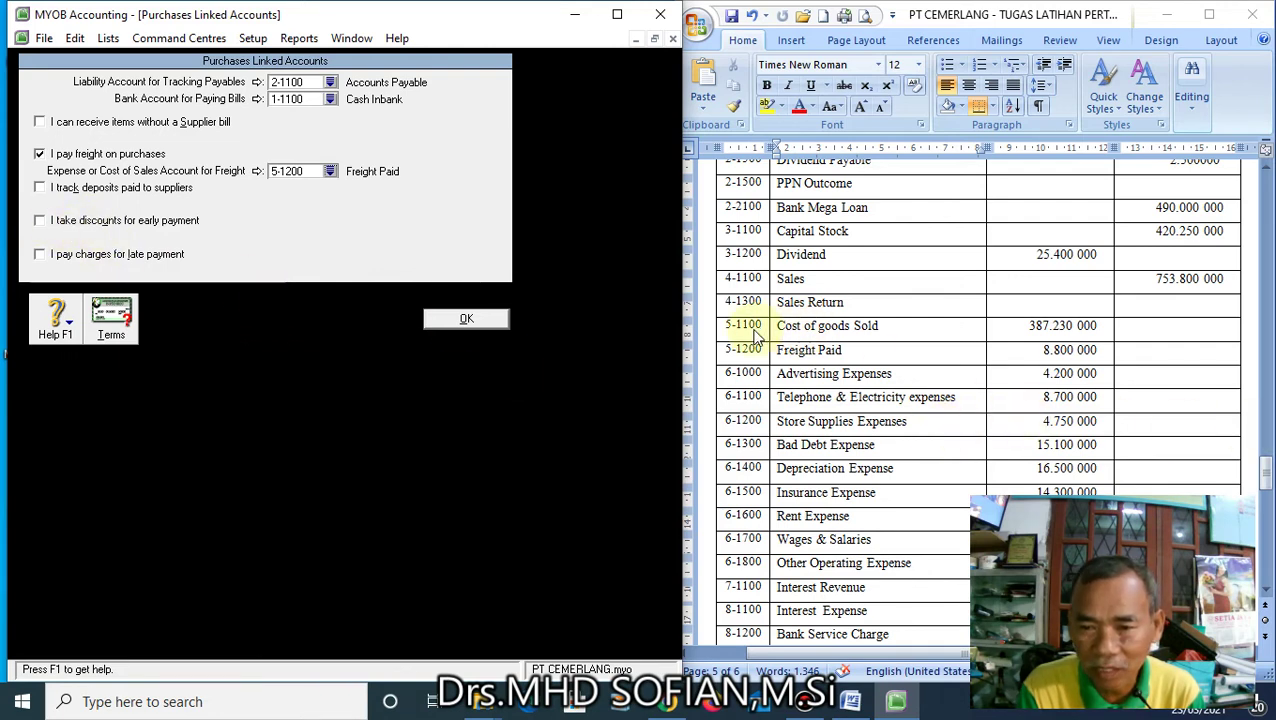
pyautogui.click(466, 319)
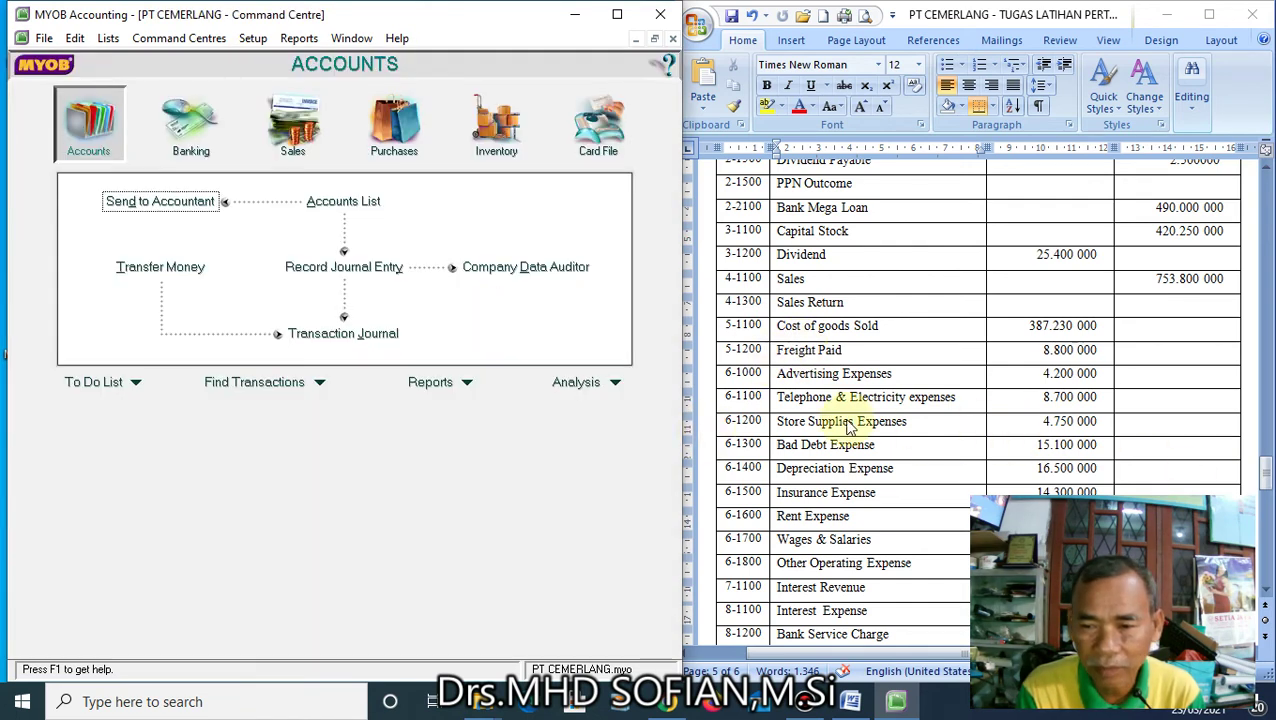
# - Minimise the Word document, exit MYOB and choose to back up only the company file with a check for errors
pyautogui.scroll(-1, 848, 425)
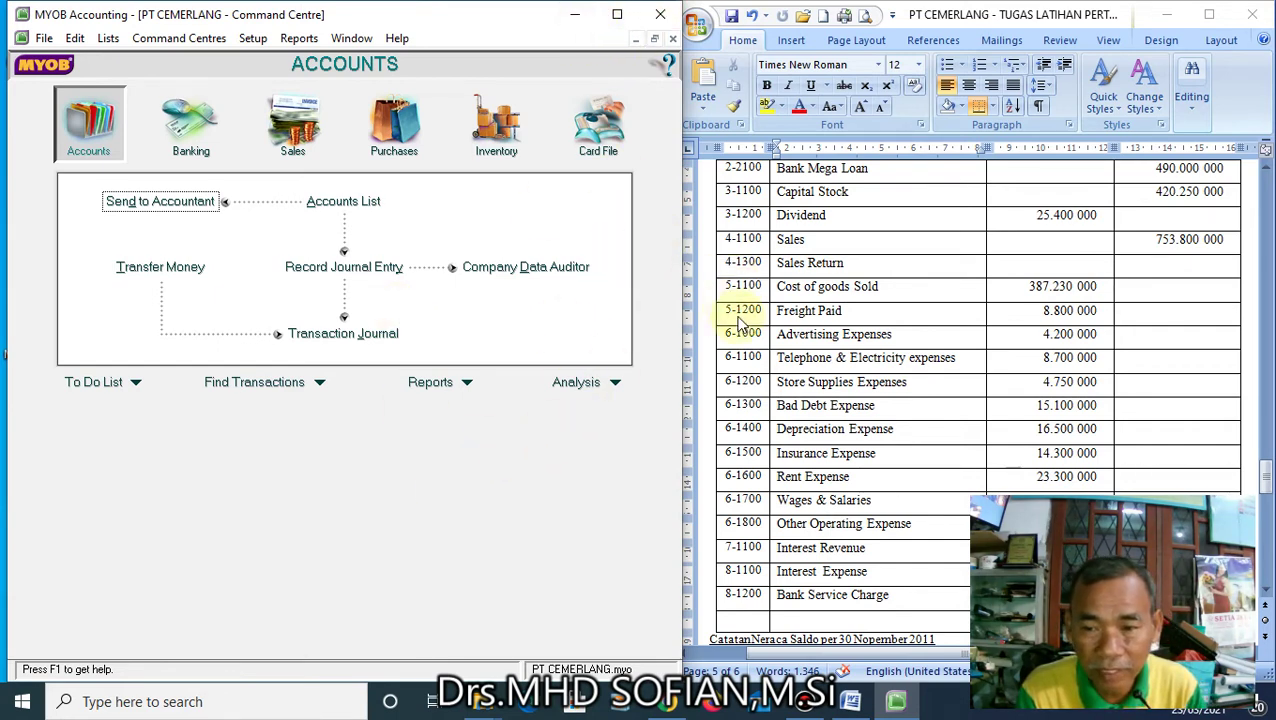
pyautogui.click(1166, 14)
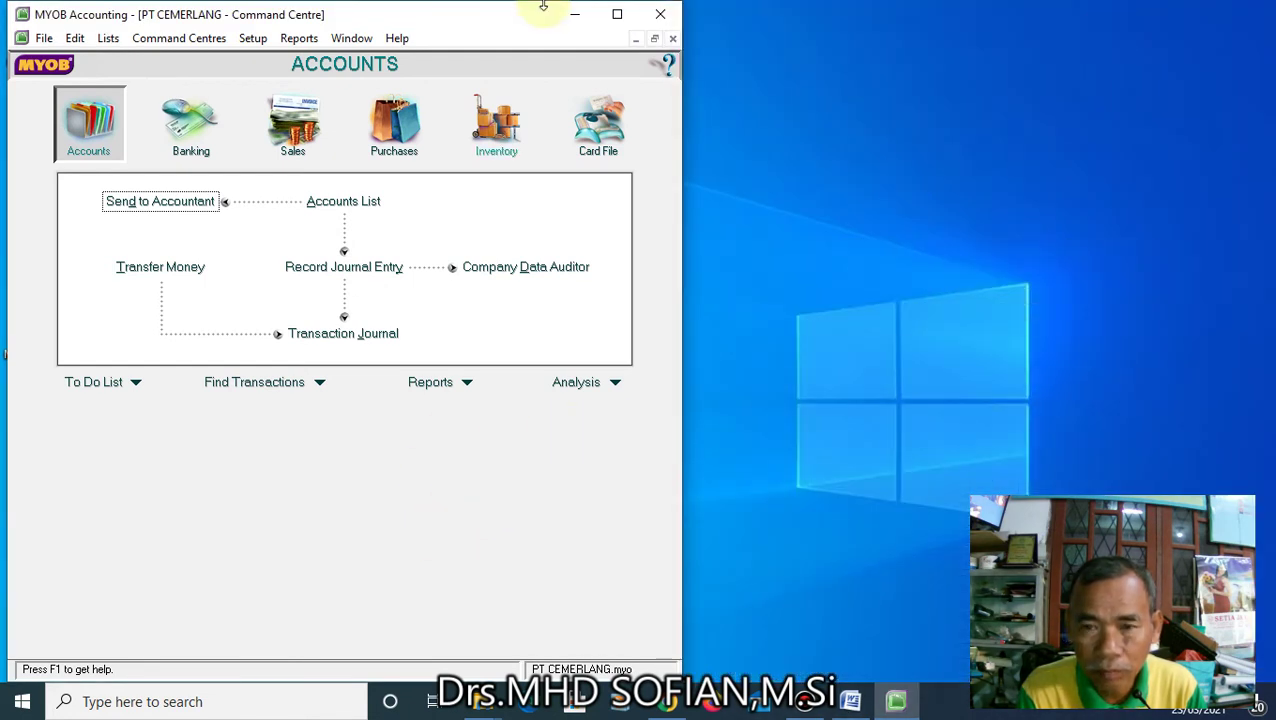
pyautogui.click(662, 16)
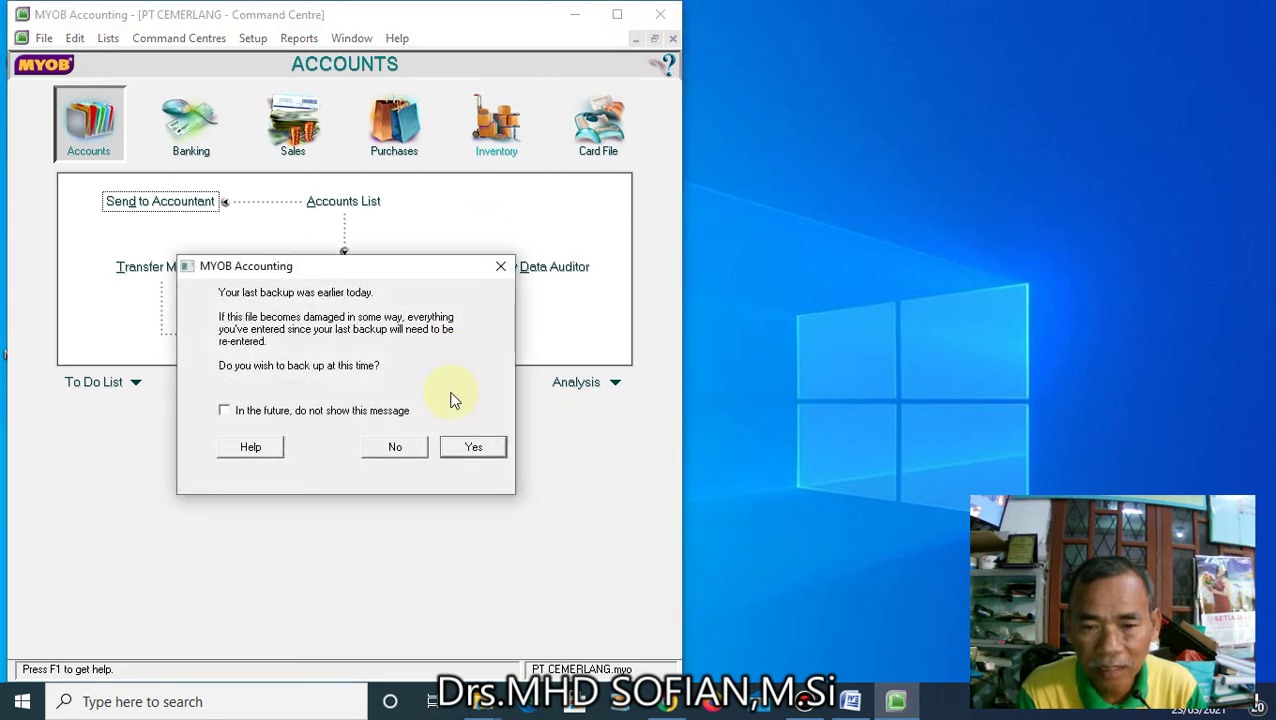
pyautogui.click(474, 447)
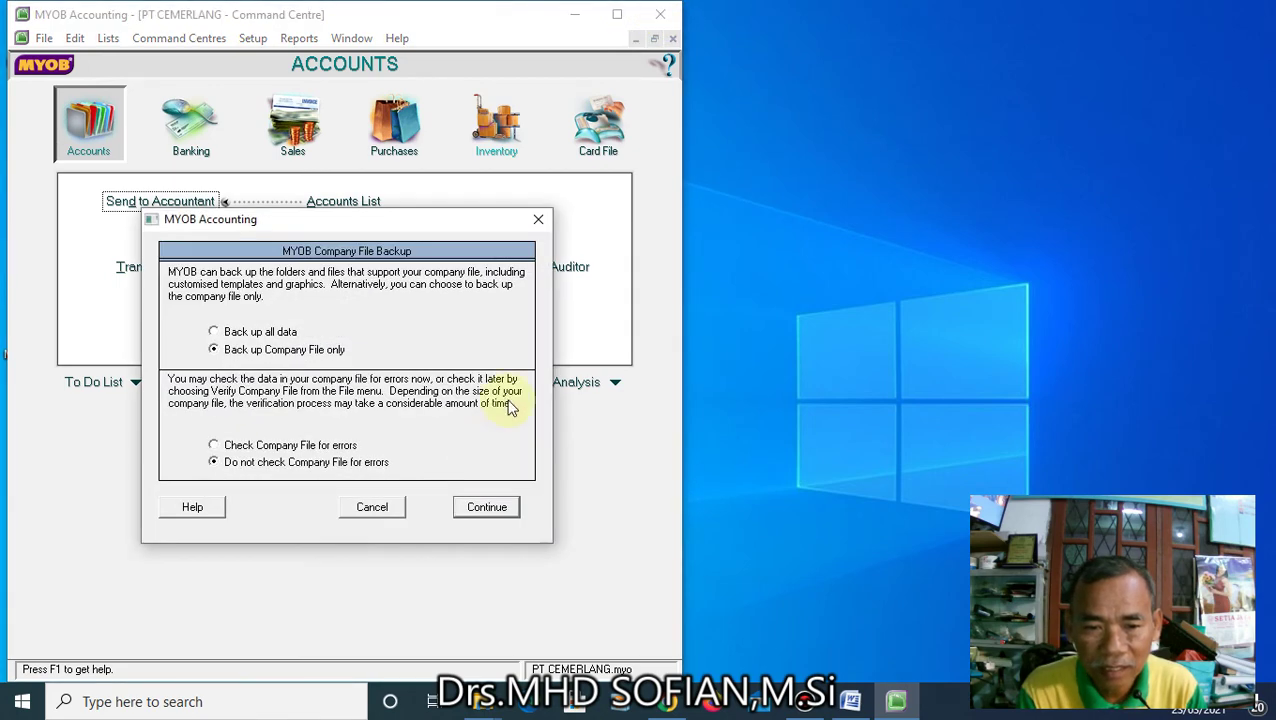
pyautogui.click(213, 446)
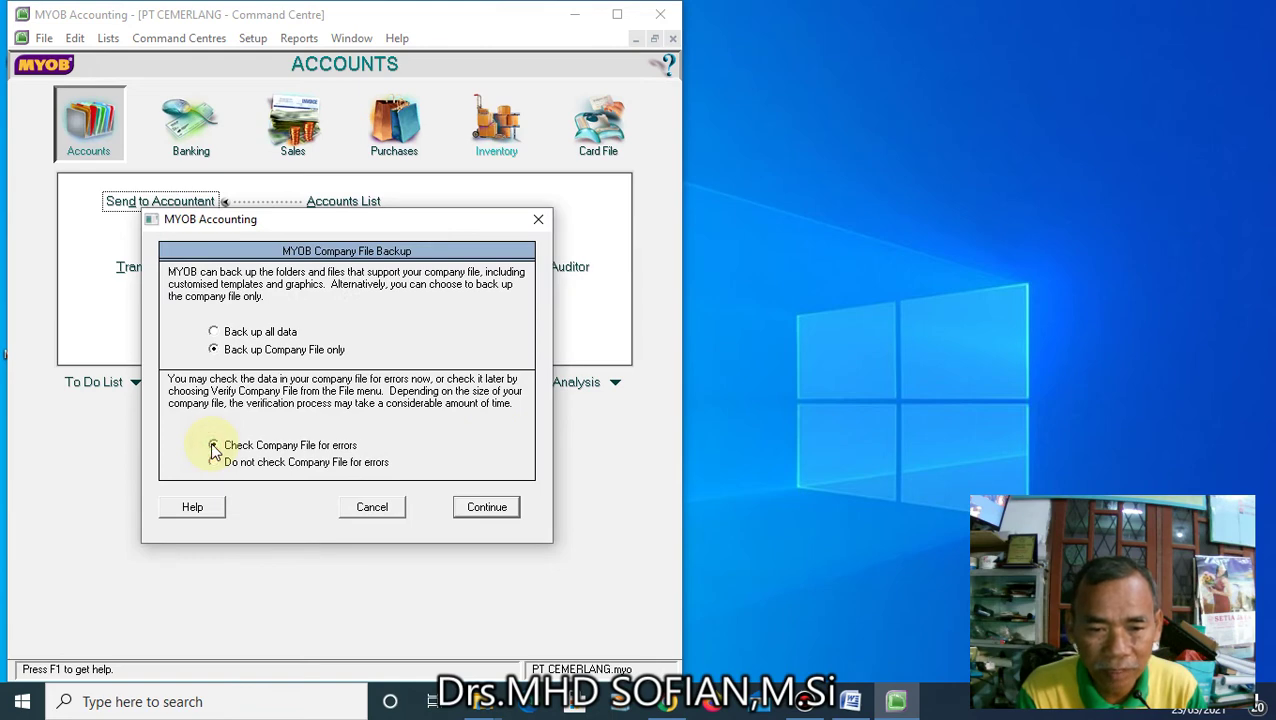
pyautogui.click(477, 510)
pyautogui.click(336, 403)
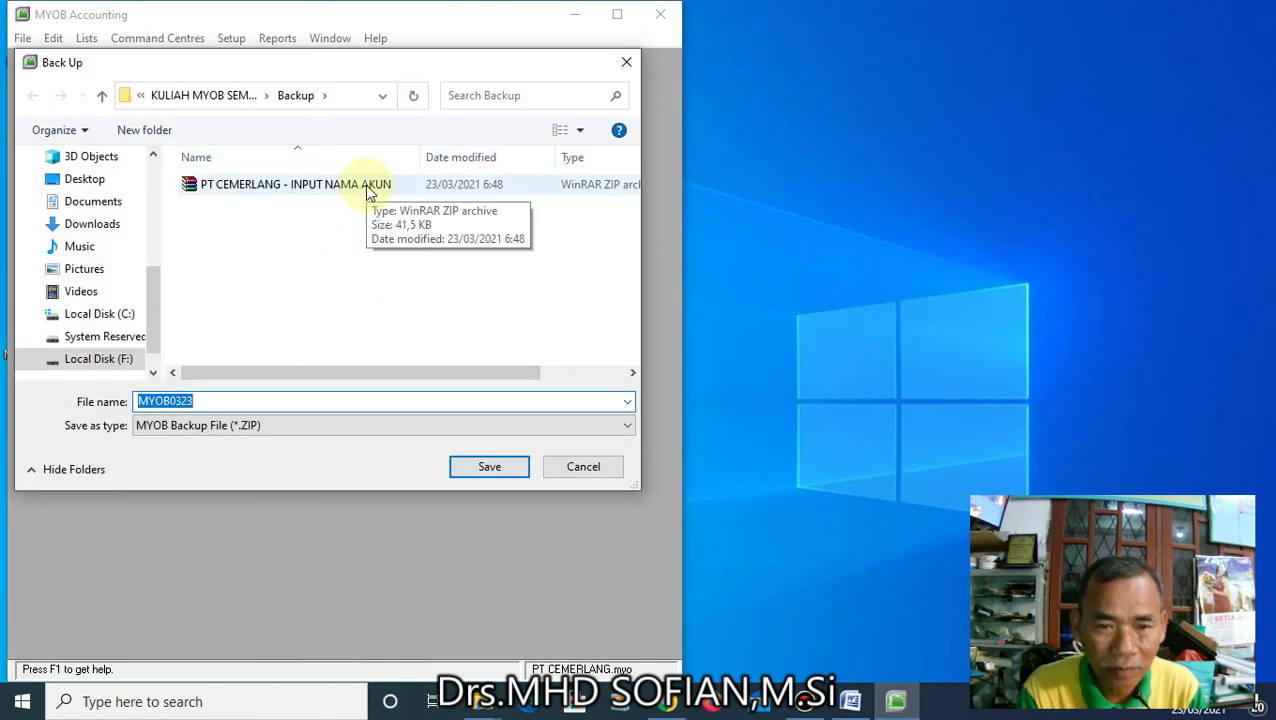
# - Reuse the existing backup's name as the file name and shorten it to "PT CEMERLANG - "
pyautogui.click(366, 190)
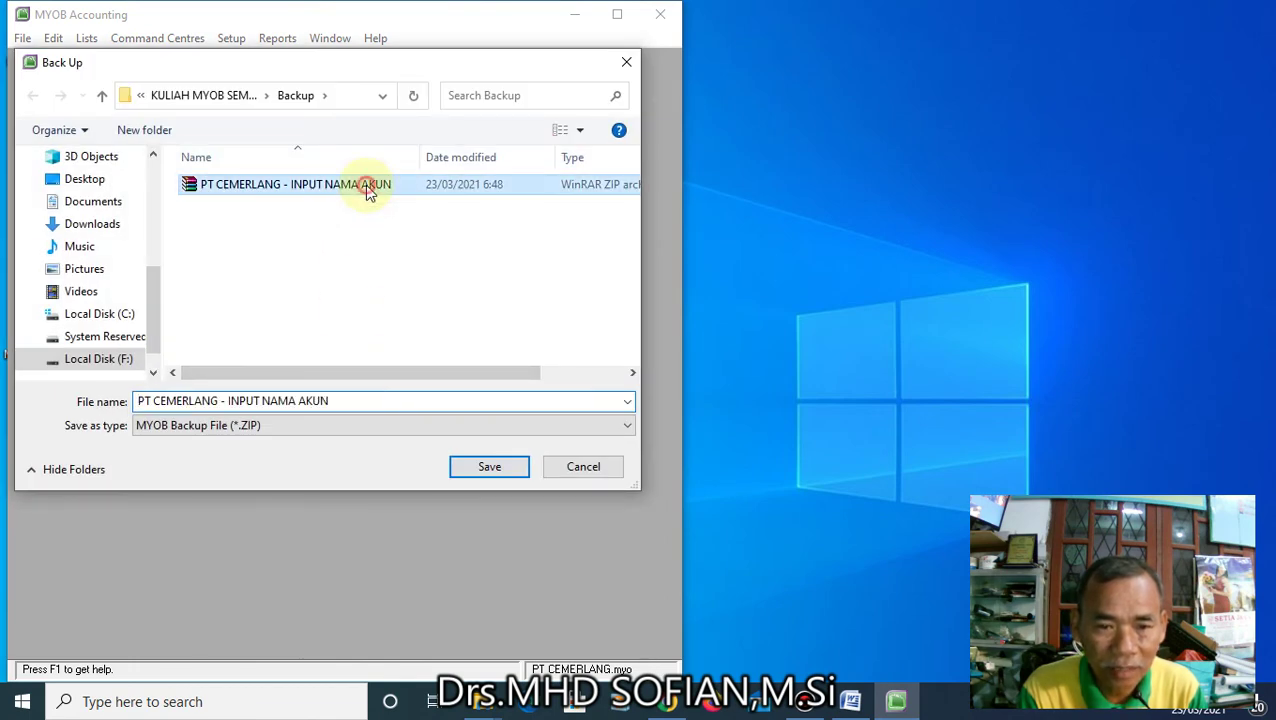
pyautogui.click(229, 401)
pyautogui.click(336, 402)
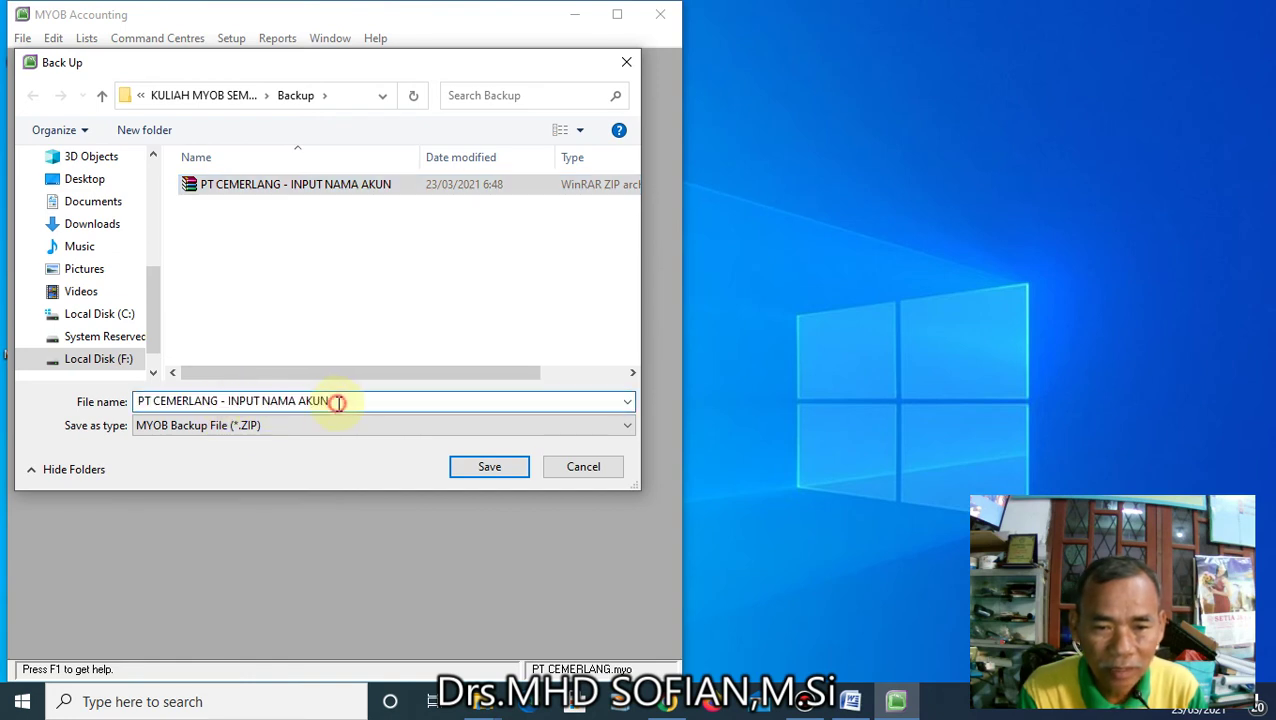
pyautogui.press('BackSpace')
pyautogui.press('BackSpace')
pyautogui.press('BackSpace')
pyautogui.press('BackSpace')
pyautogui.press('BackSpace')
pyautogui.press('BackSpace')
pyautogui.press('BackSpace')
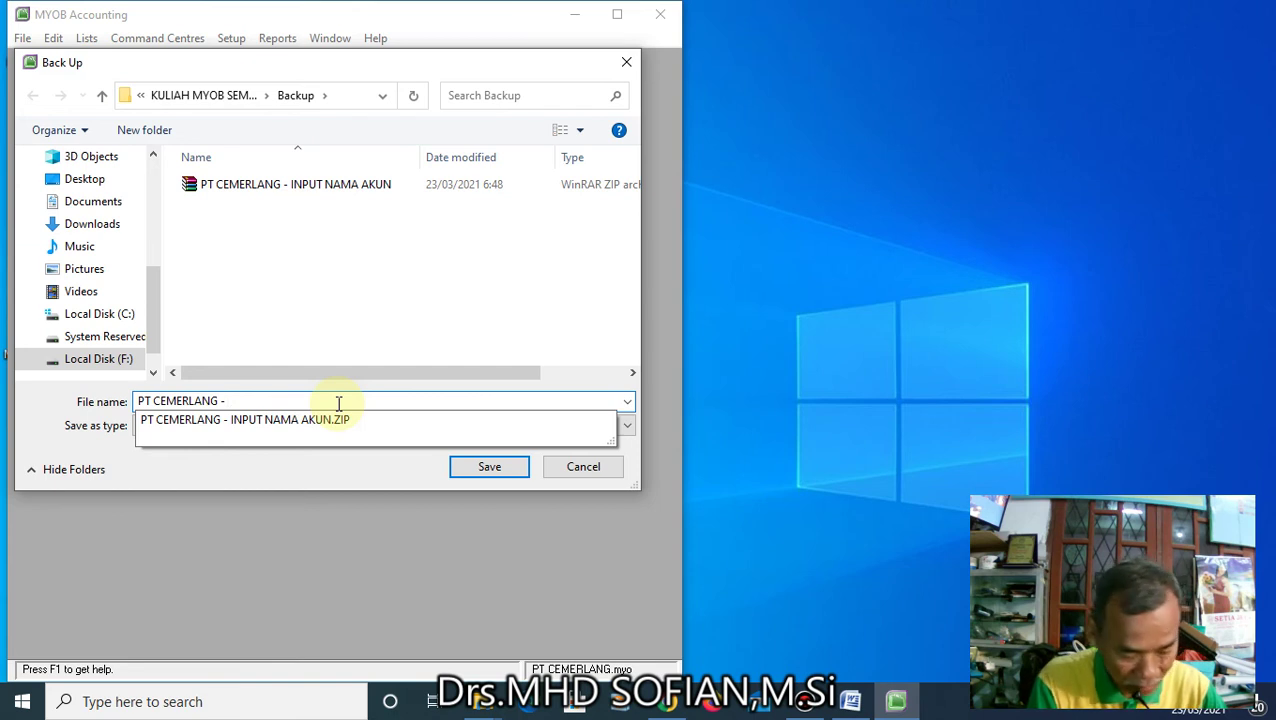
pyautogui.write('setup paja')
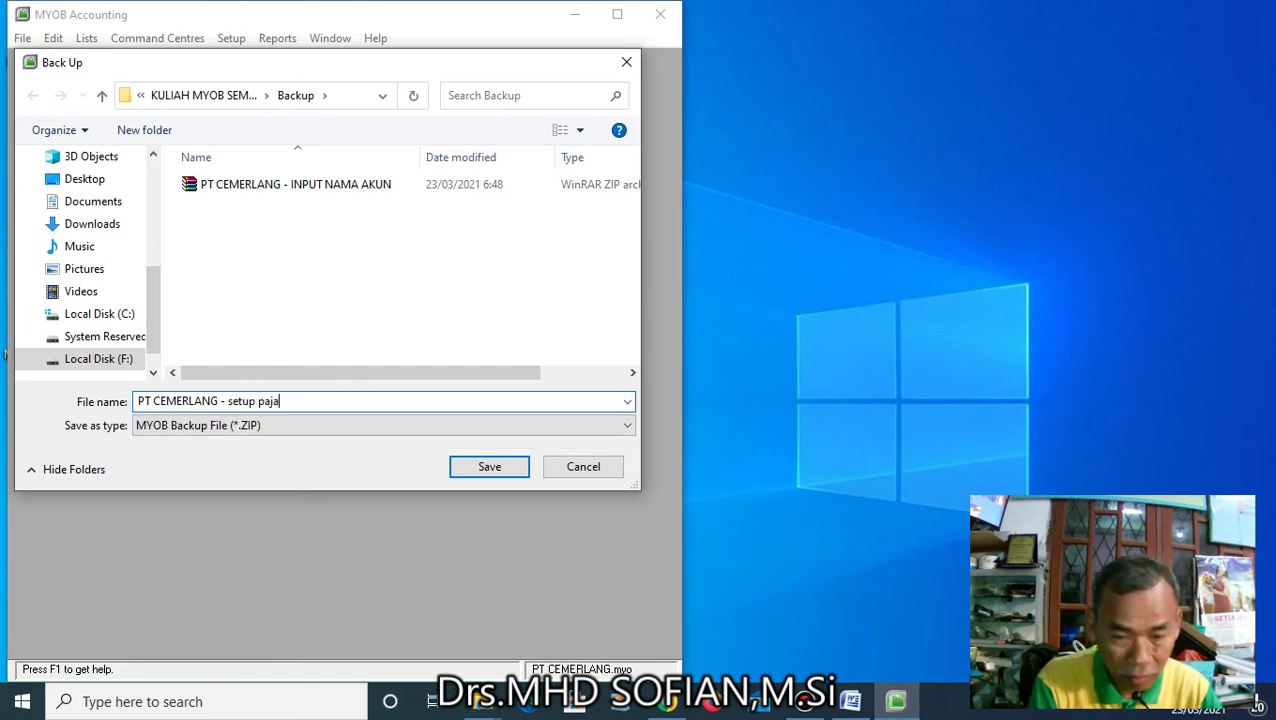
pyautogui.press('BackSpace')
pyautogui.press('BackSpace')
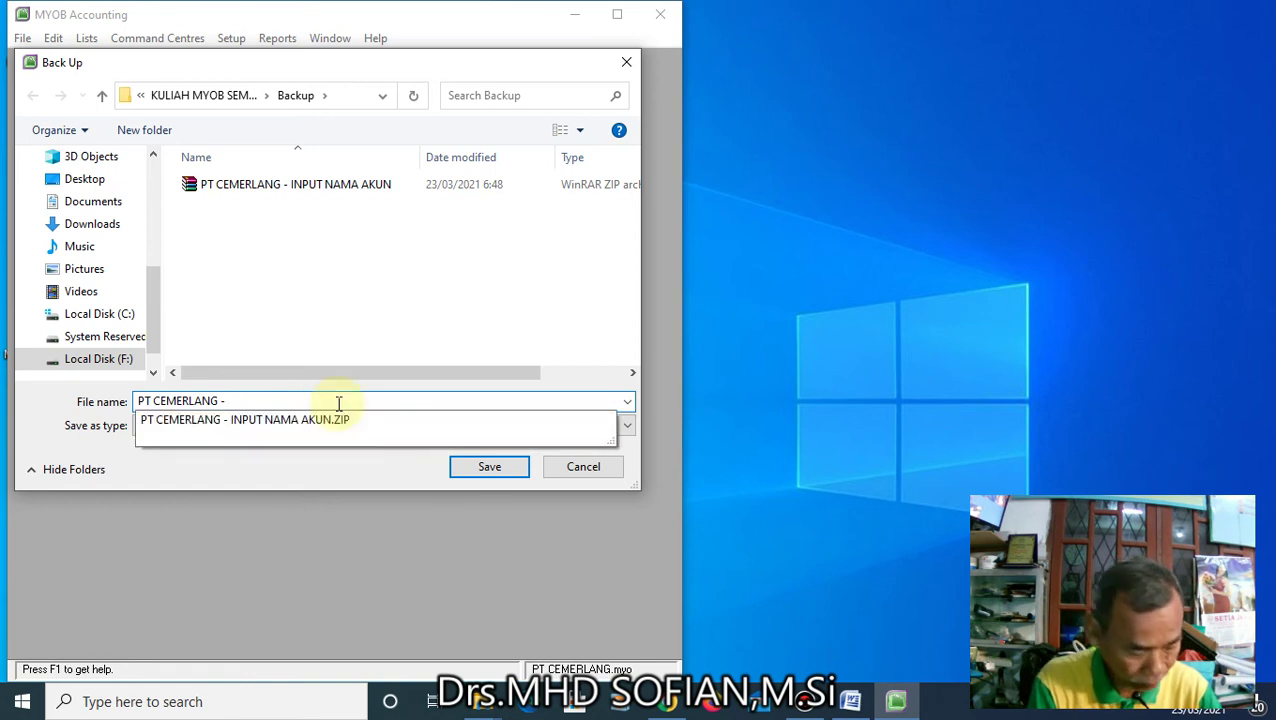
# - Complete the backup name as "PT CEMERLANG - SETUP PAJAK, SYARAT PEMBAYARAN, LINKED AKUN" and save it in the Backup folder
pyautogui.write('SE')
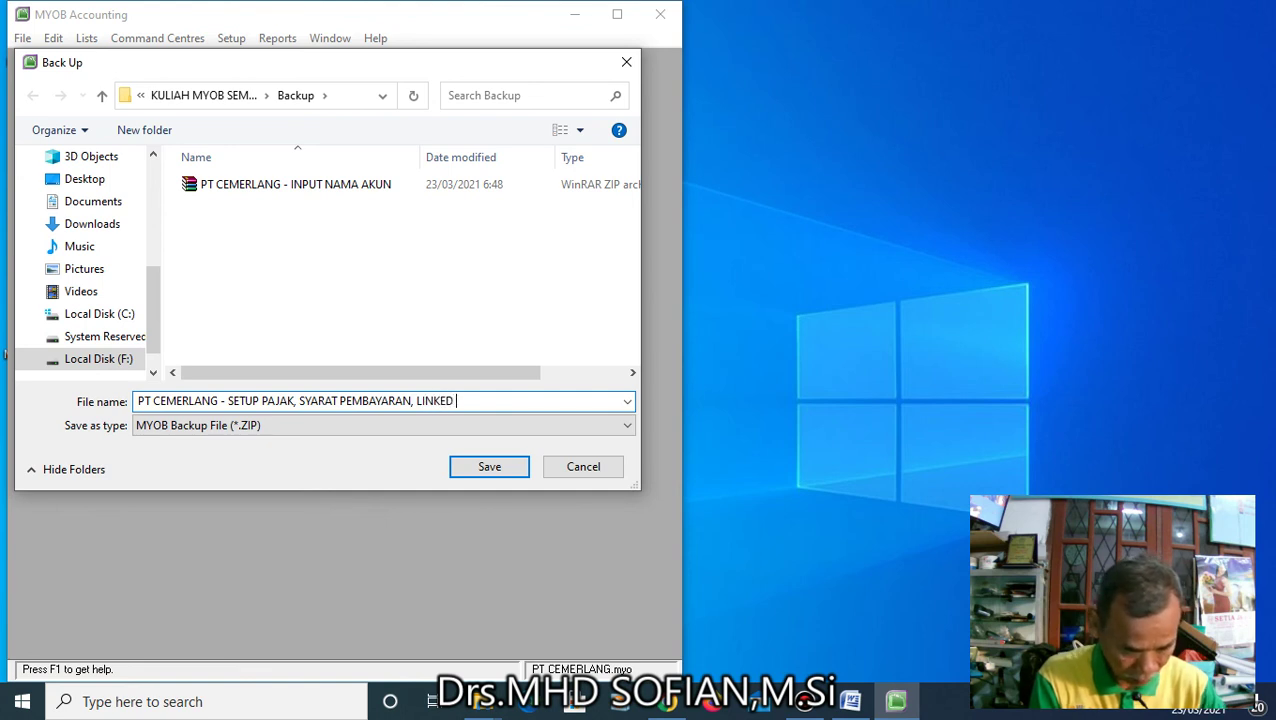
pyautogui.write('KUN')
pyautogui.click(290, 403)
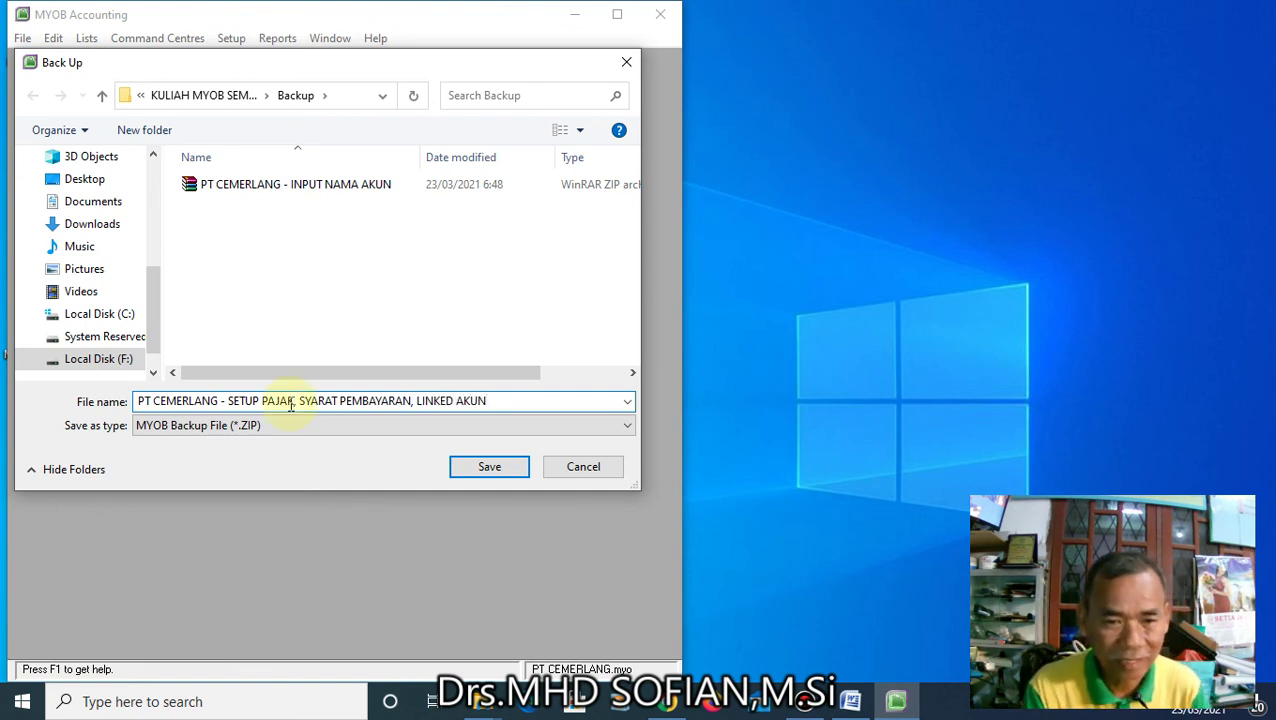
pyautogui.click(251, 393)
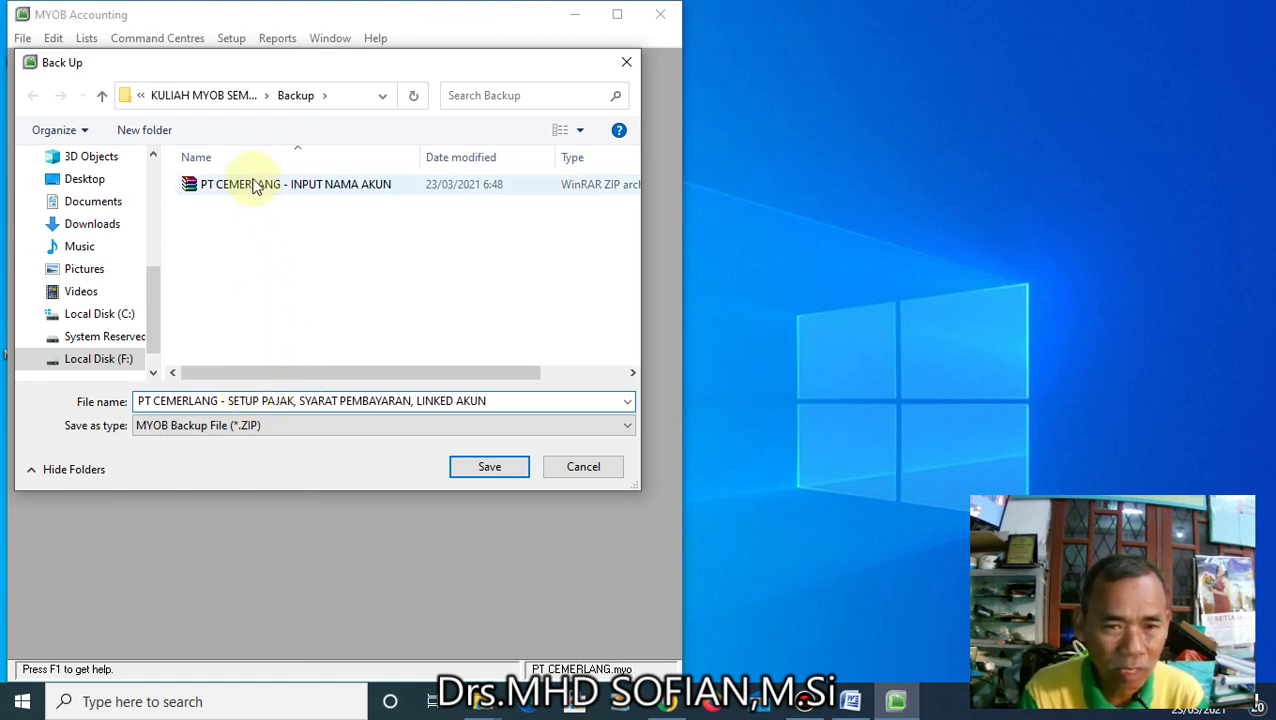
pyautogui.click(507, 477)
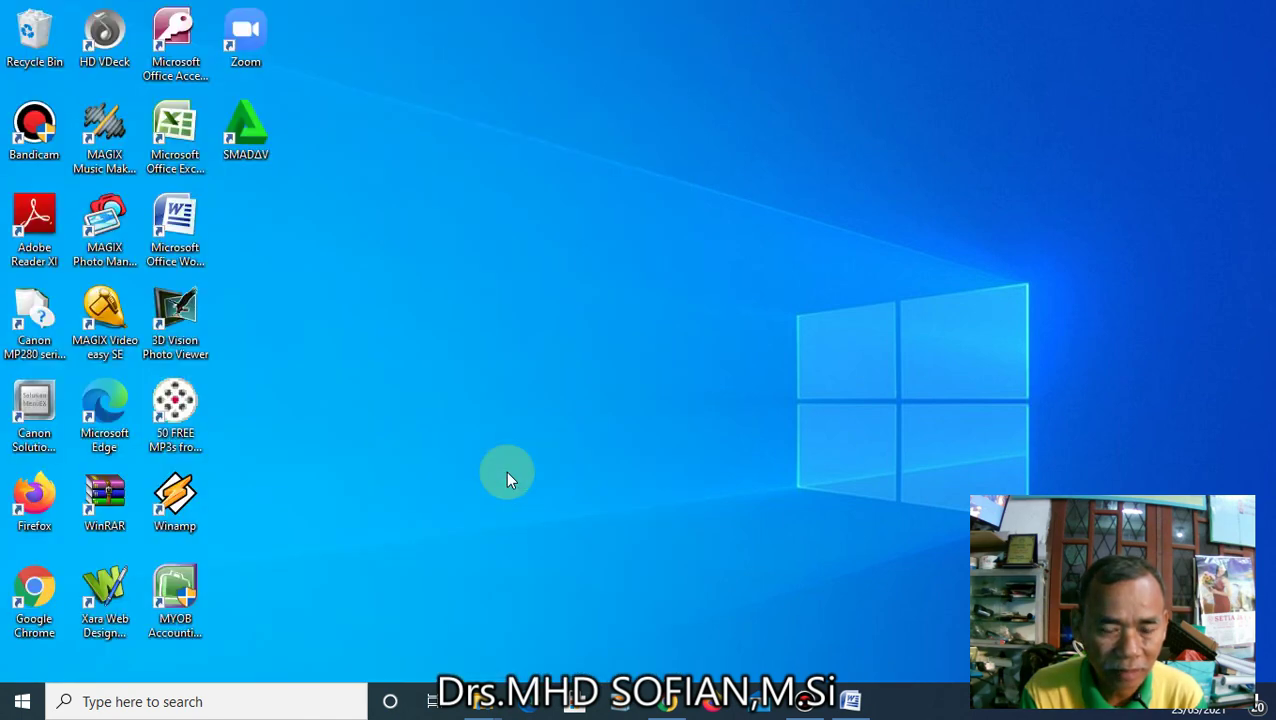
# - Switch to the Backup folder in File Explorer, widen the name column to check the saved backups and minimise the window
pyautogui.moveTo(490, 706)
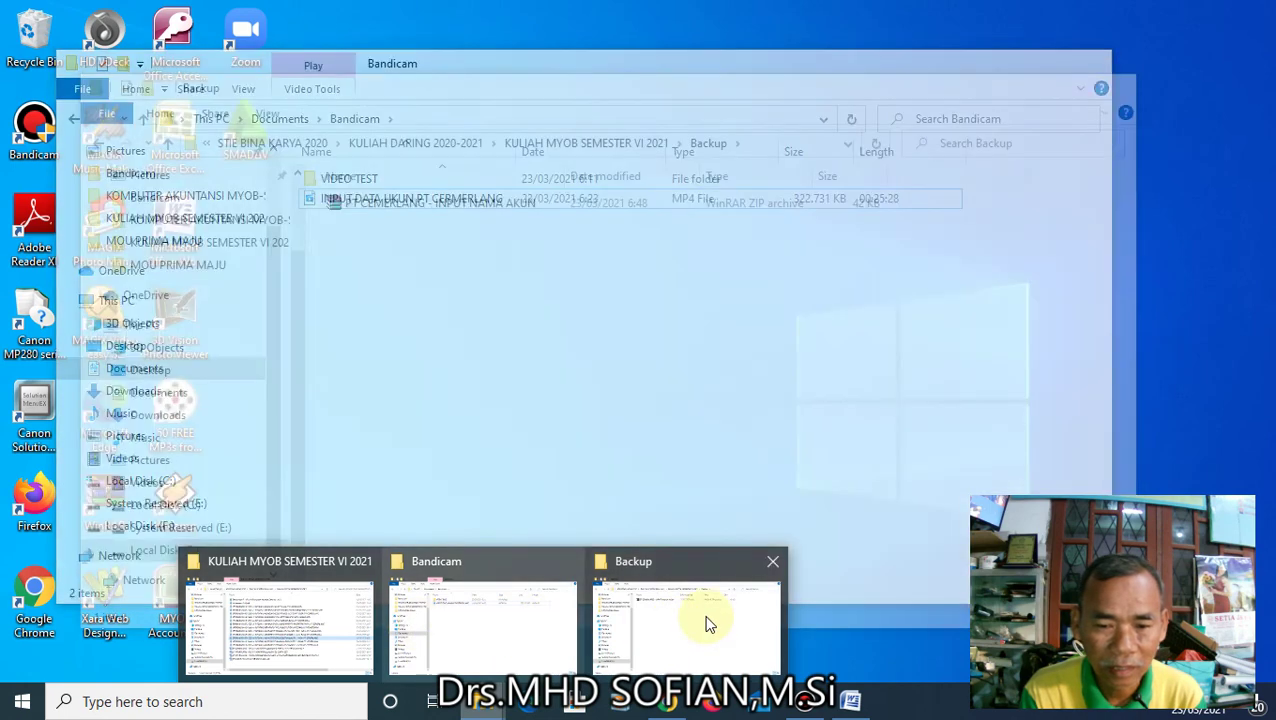
pyautogui.click(705, 618)
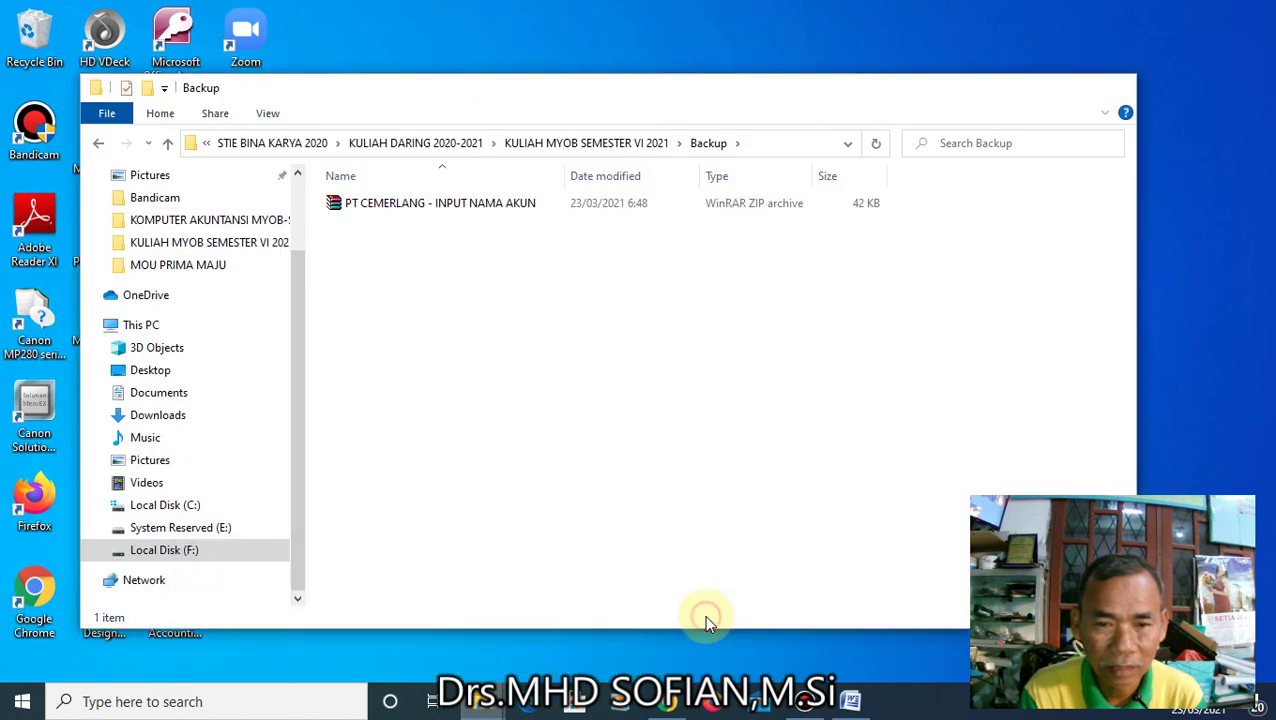
pyautogui.doubleClick(565, 176)
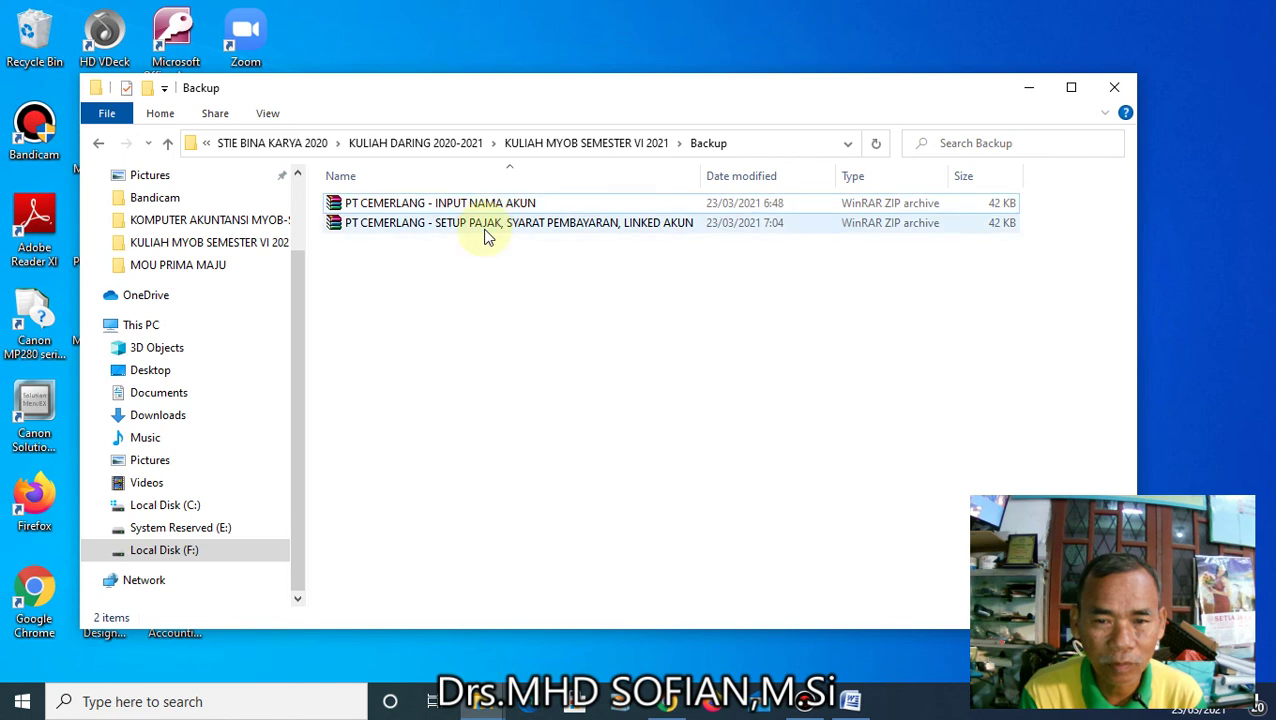
pyautogui.click(1233, 236)
pyautogui.click(1028, 87)
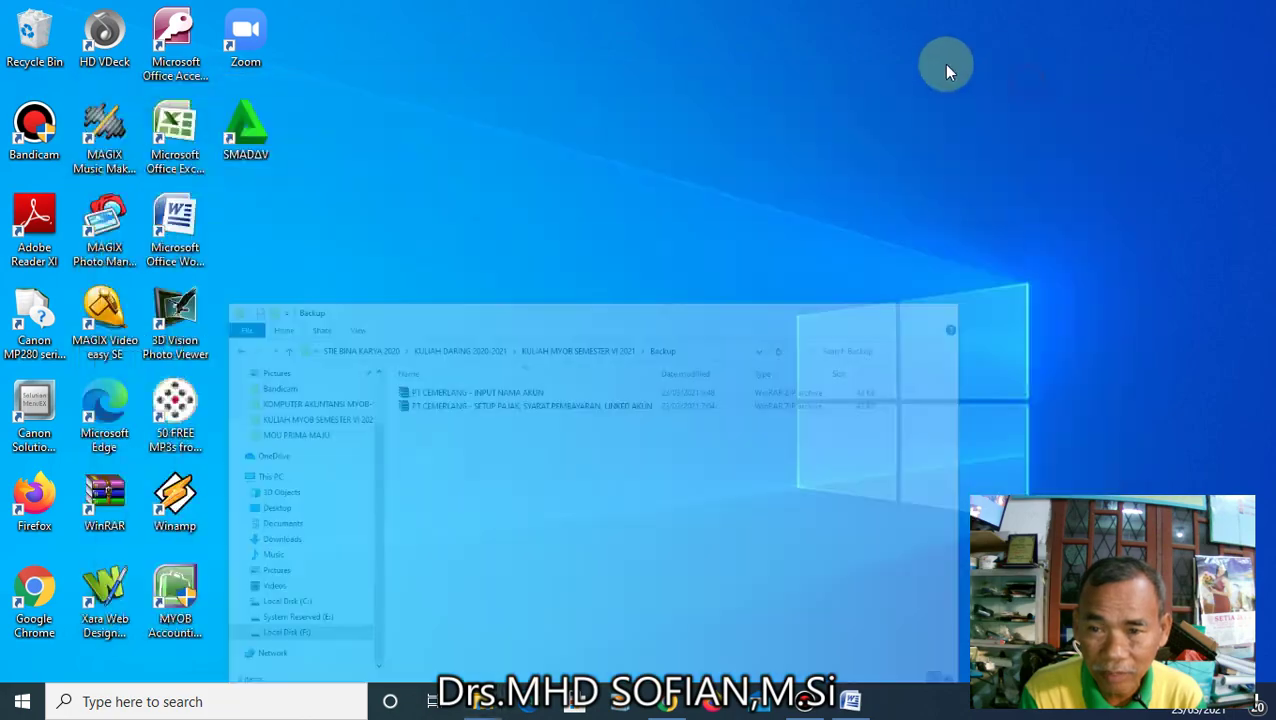